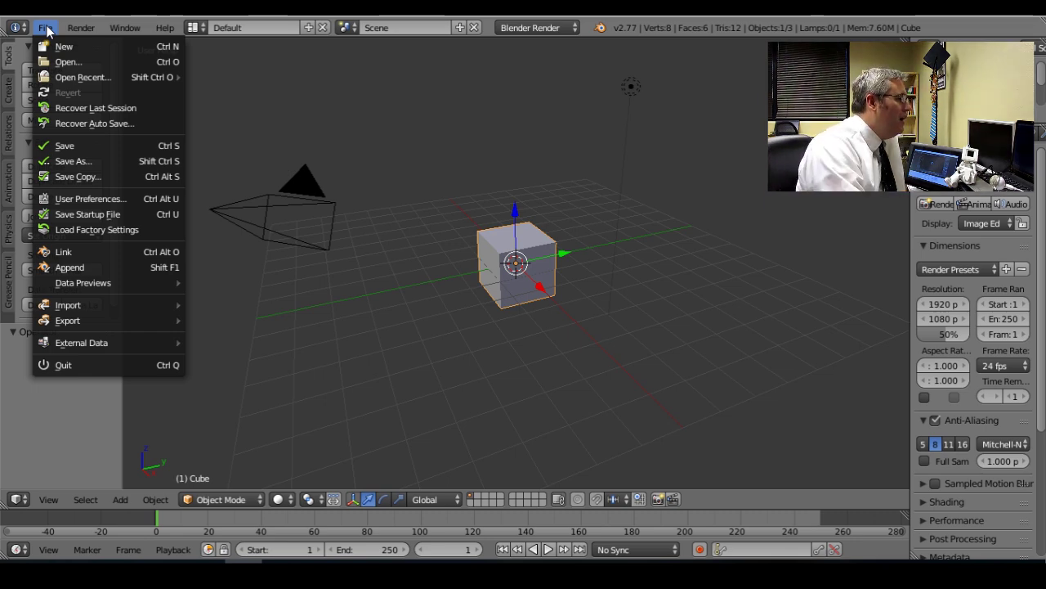
Set Select With to Left in User Preferences, save the user settings, and close the window
left_click(114, 198)
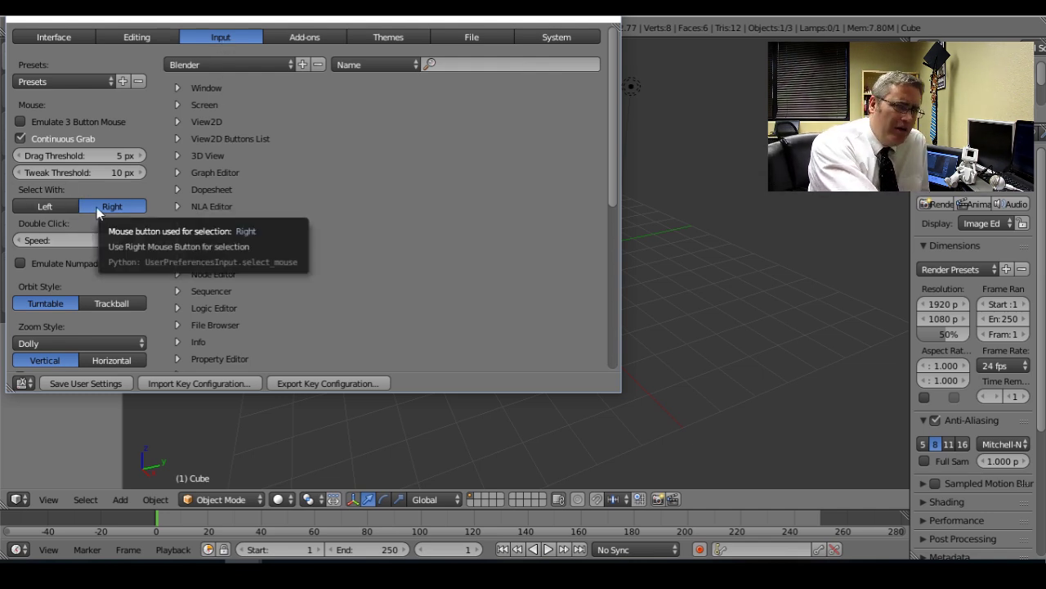
left_click(42, 209)
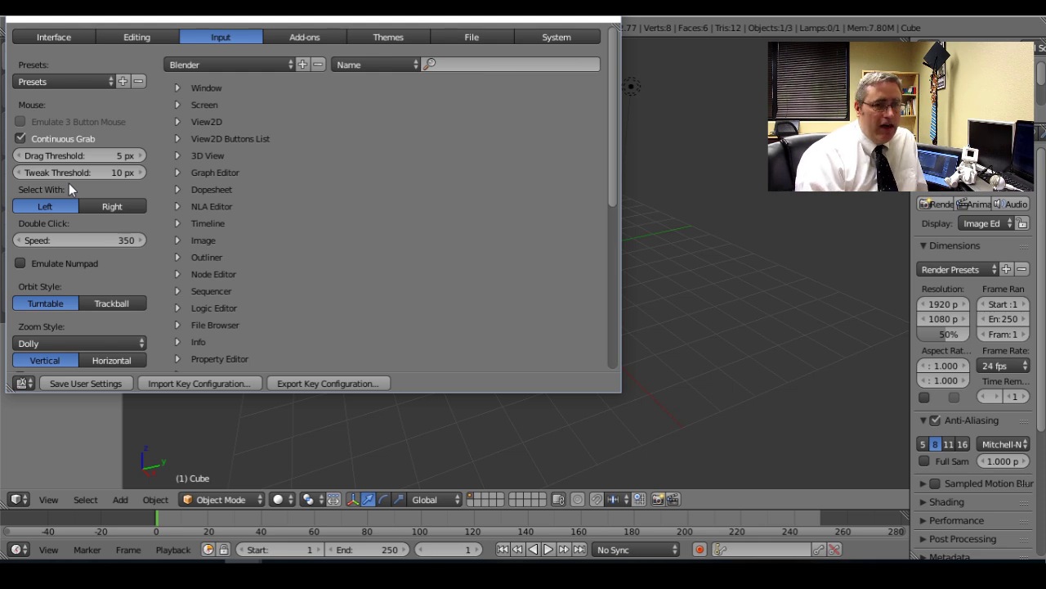
left_click(76, 390)
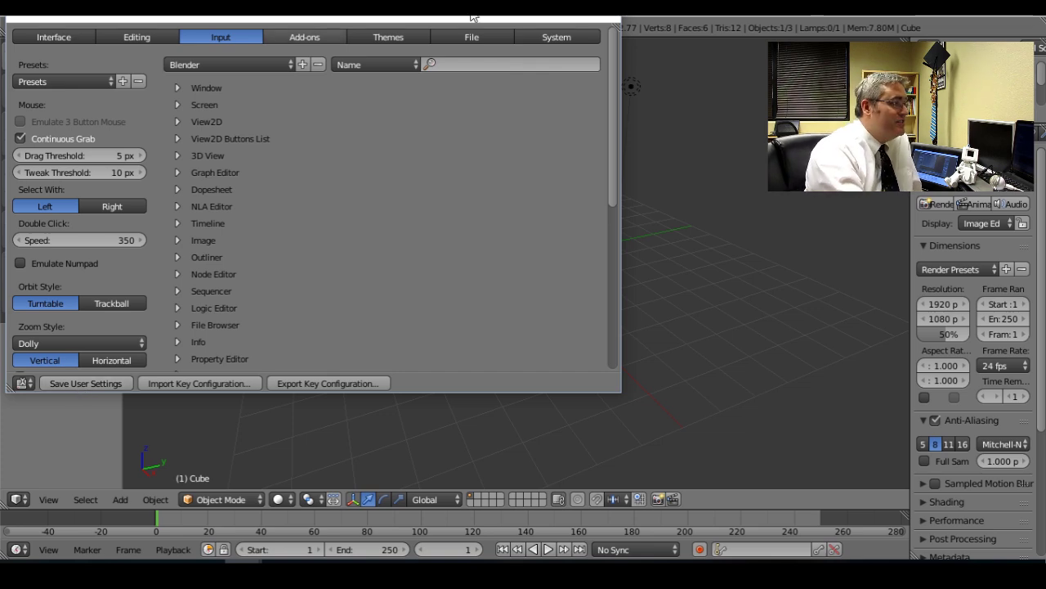
left_click(609, 19)
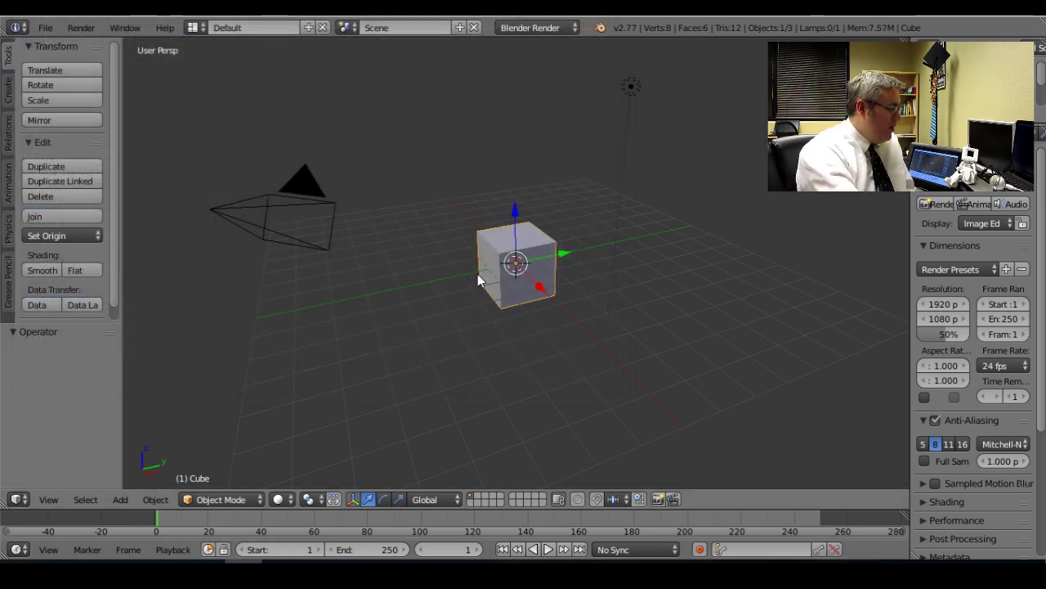
Add a Suzanne monkey head, enlarge it, and place it flat up-left of the cube
key("shift+a")
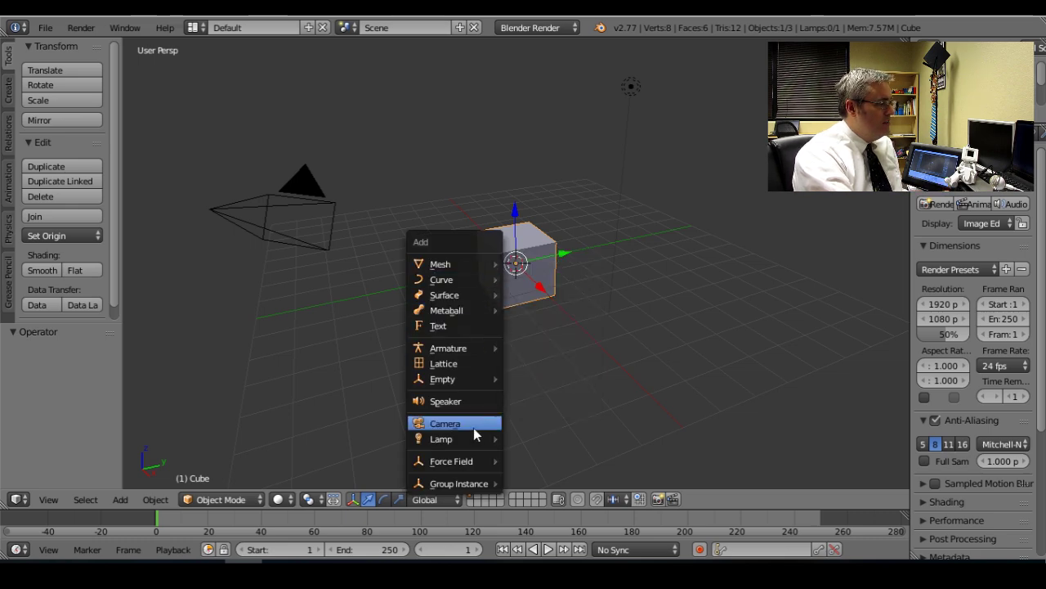
mouse_move(459, 316)
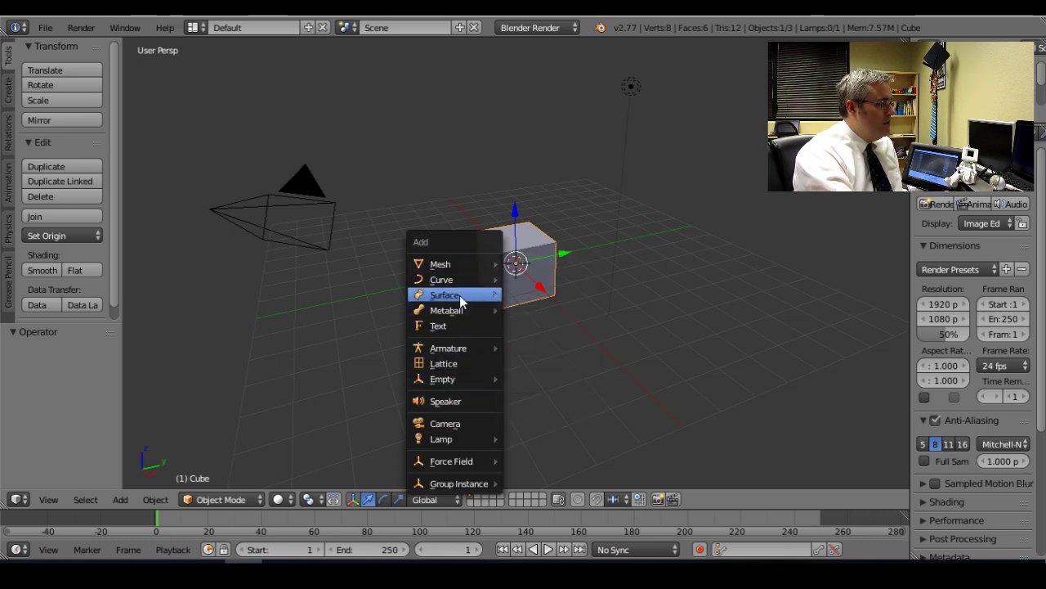
mouse_move(463, 265)
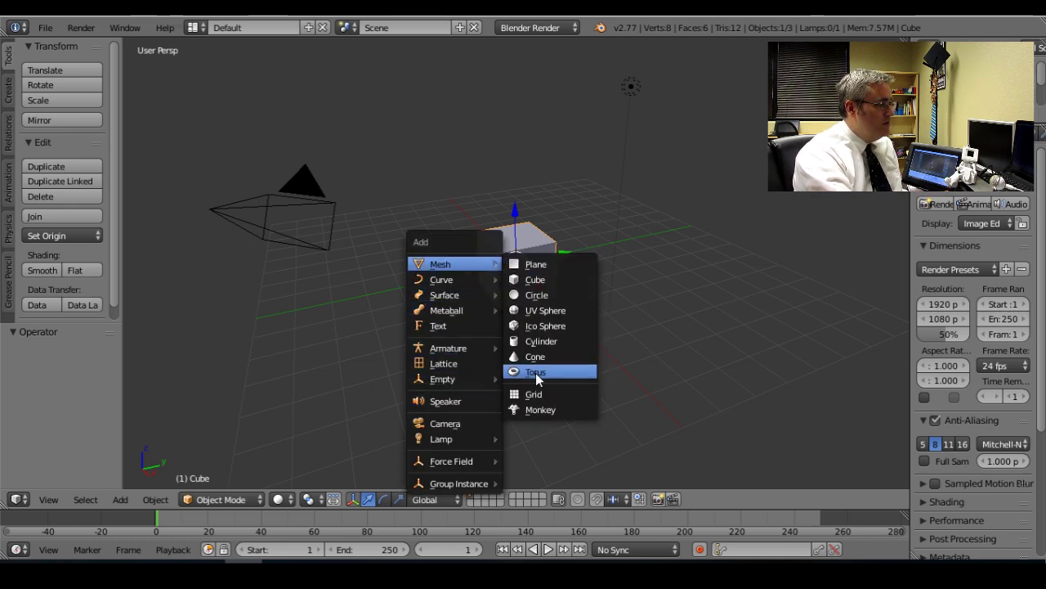
left_click(539, 409)
key("s")
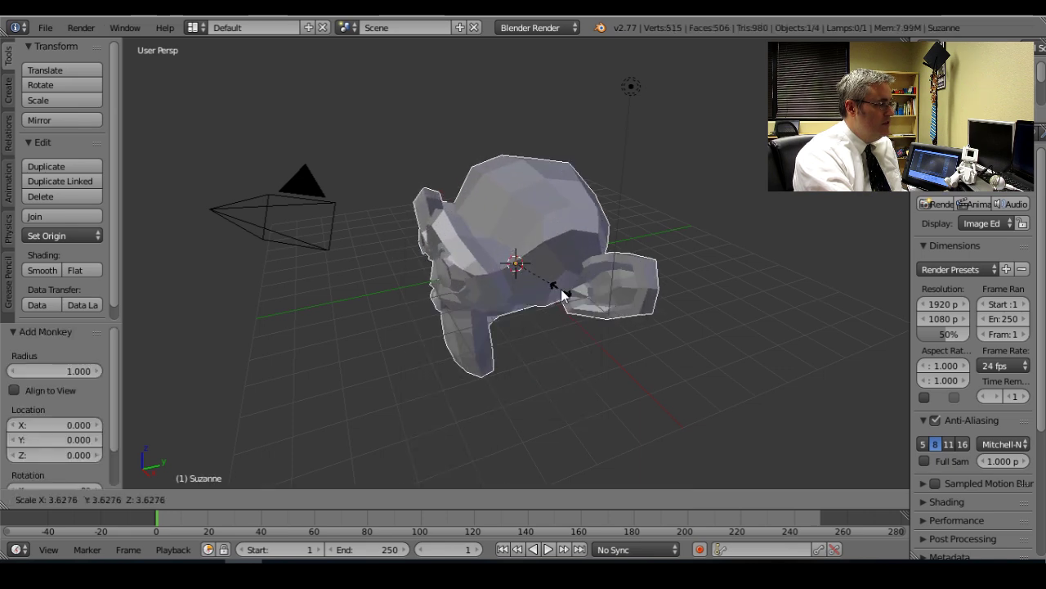
left_click(561, 288)
key("g")
key("shift+z")
left_click(452, 229)
Duplicate the monkey twice, placing copies right of and in front of the cube
key("shift+d")
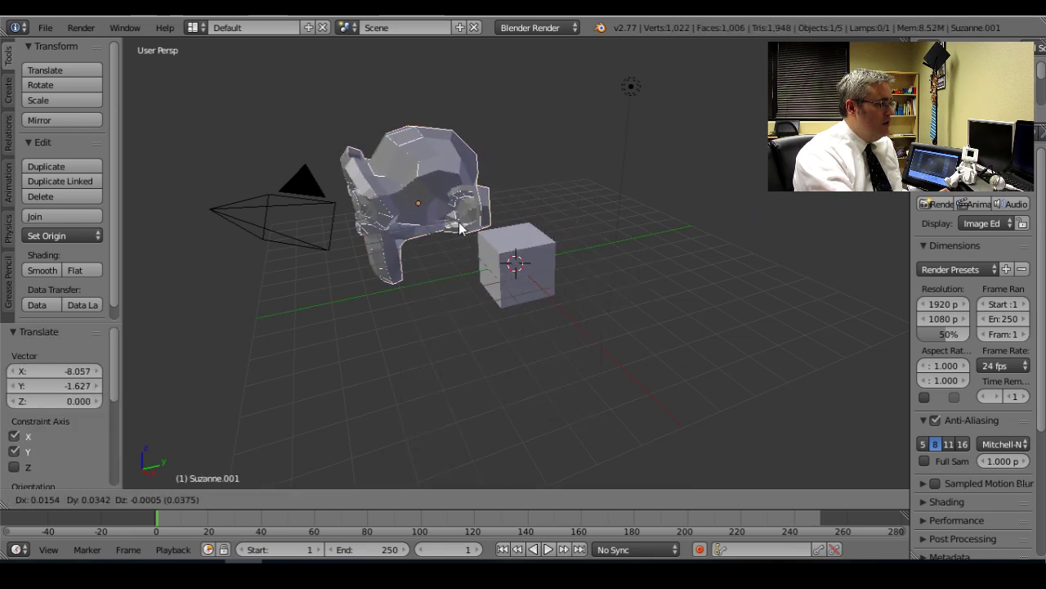
left_click(675, 246)
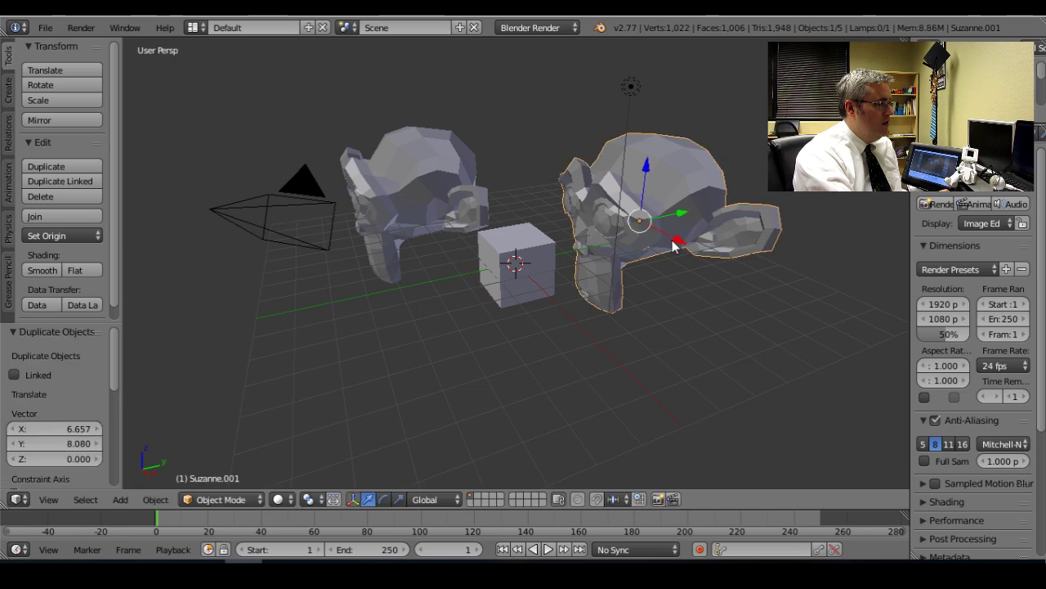
key("shift+d")
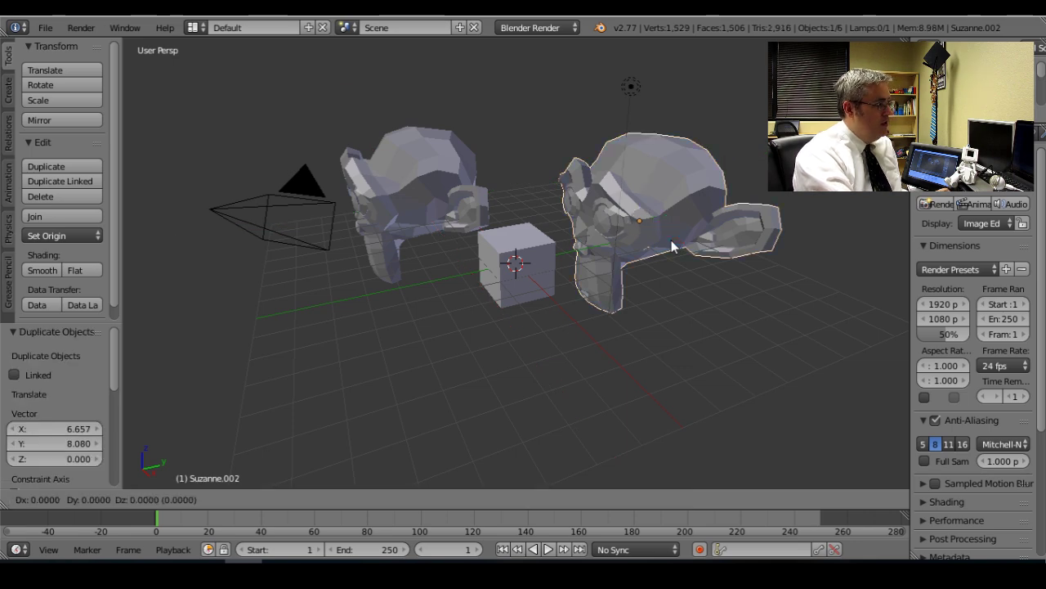
key("shift+z")
left_click(405, 330)
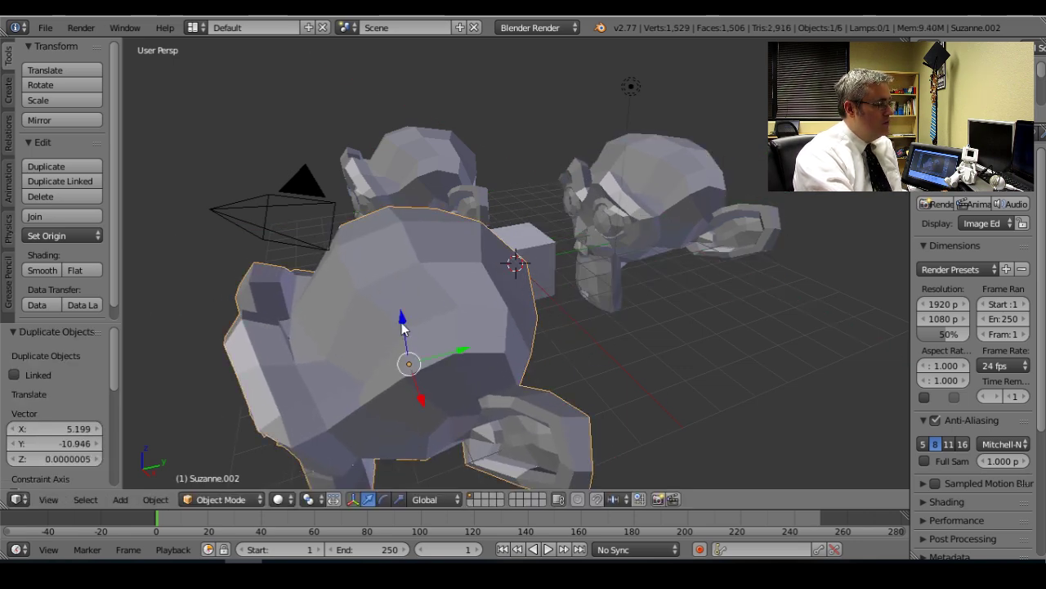
Orbit the view and select only the front monkey head
scroll(355, 263, "down", 3)
middle_click_drag(355, 264, 446, 266)
right_click(327, 227)
right_click(563, 156)
right_click(623, 325)
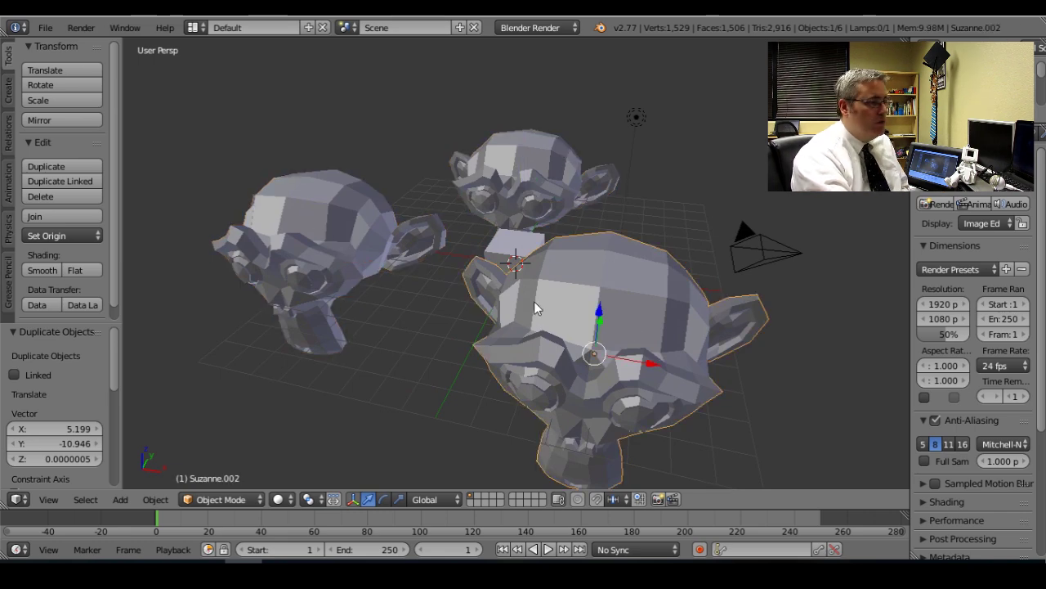
key("ctrl+i")
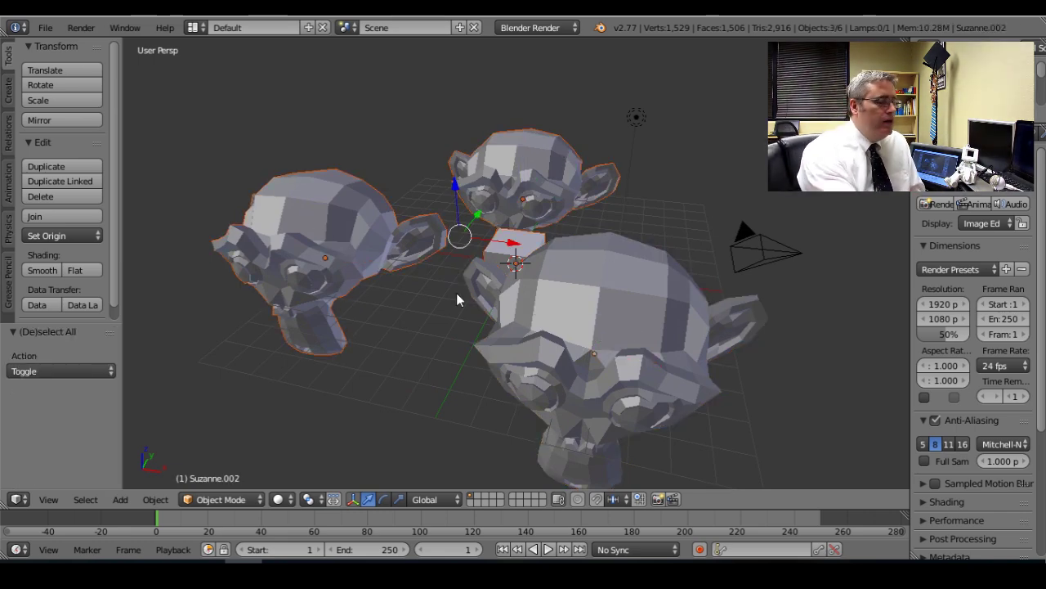
right_click(599, 263)
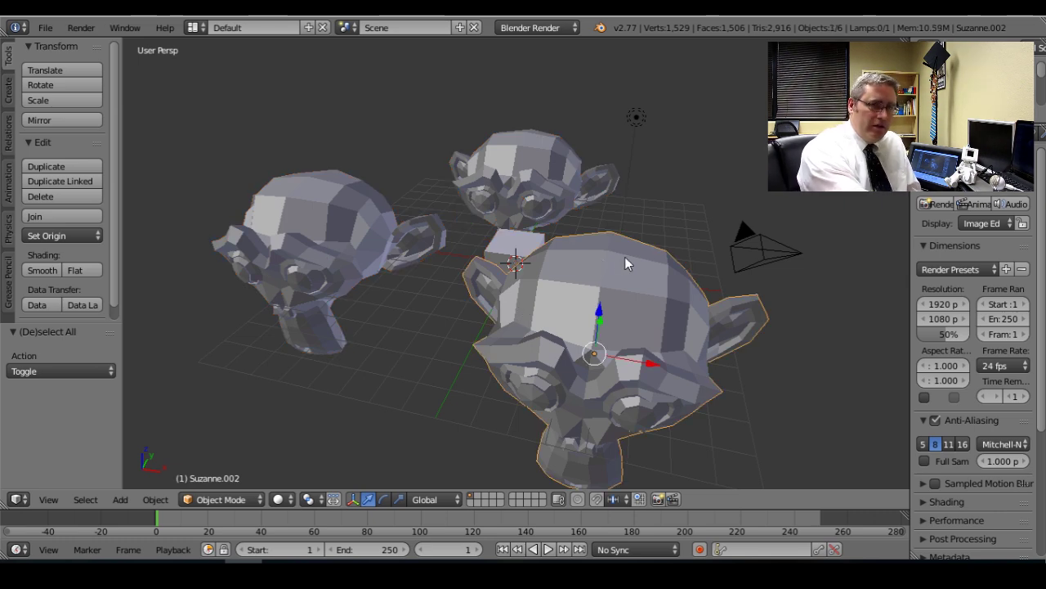
scroll(637, 260, "down", 4)
middle_click_drag(614, 220, 552, 243)
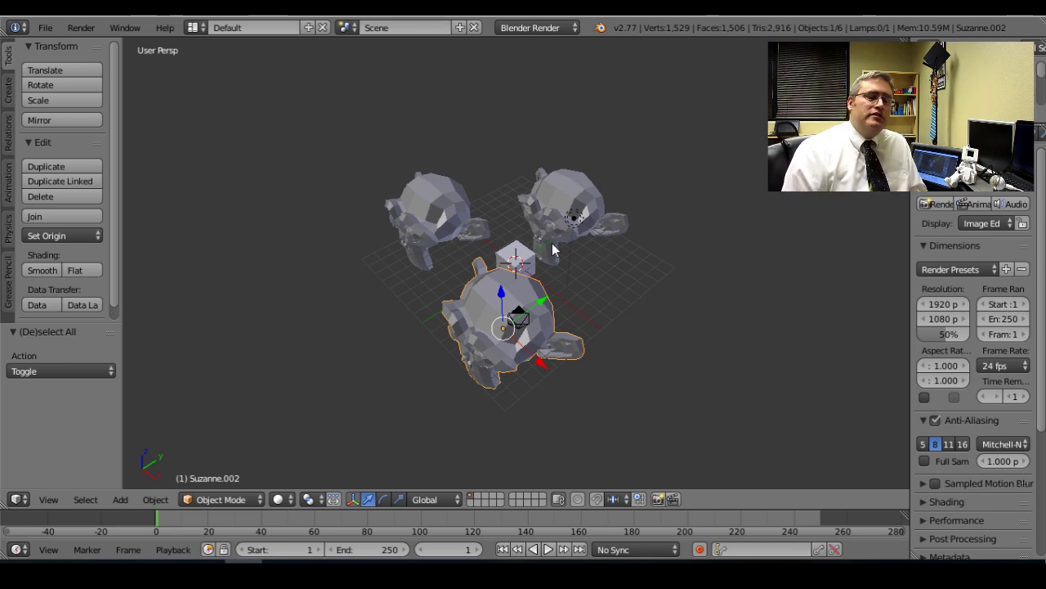
scroll(571, 287, "up", 3)
scroll(571, 287, "down", 3)
middle_click_drag(546, 276, 509, 266)
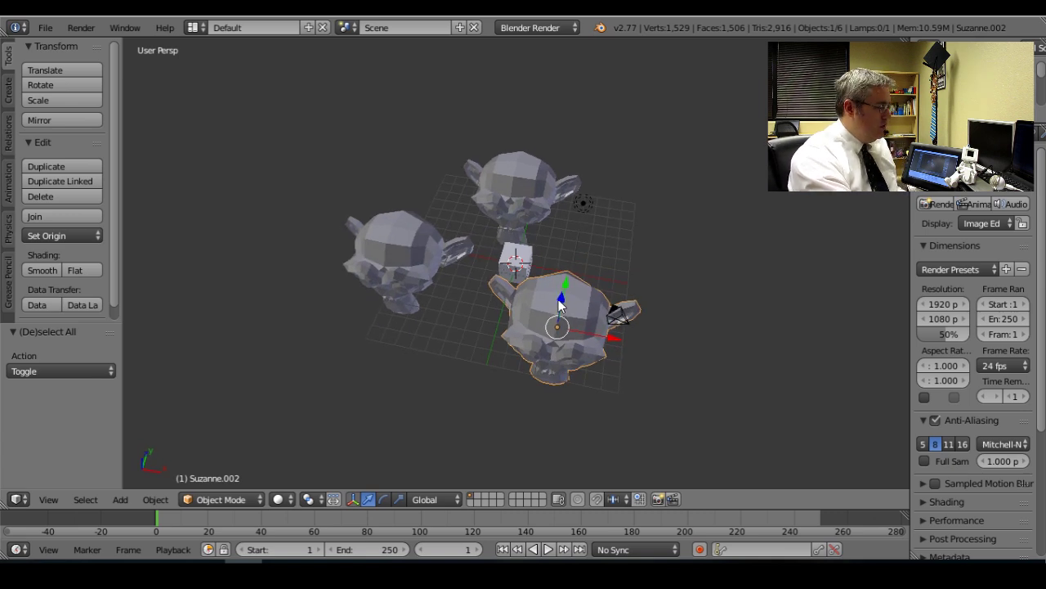
Select all three monkey heads, send them to an empty layer, and show that layer alone
left_click(514, 178, "shift")
left_click(413, 250, "shift")
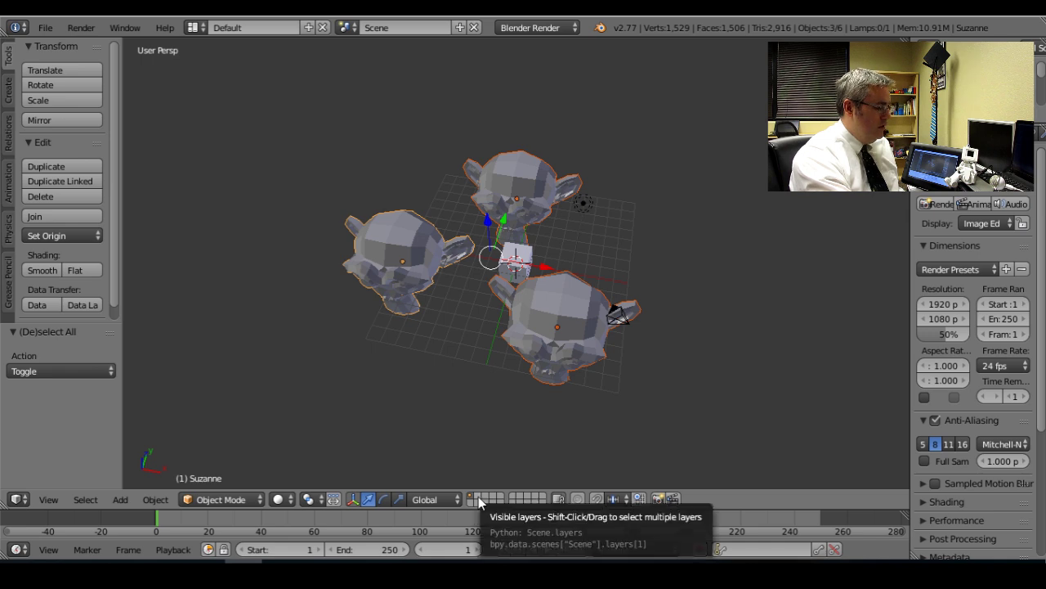
key("m")
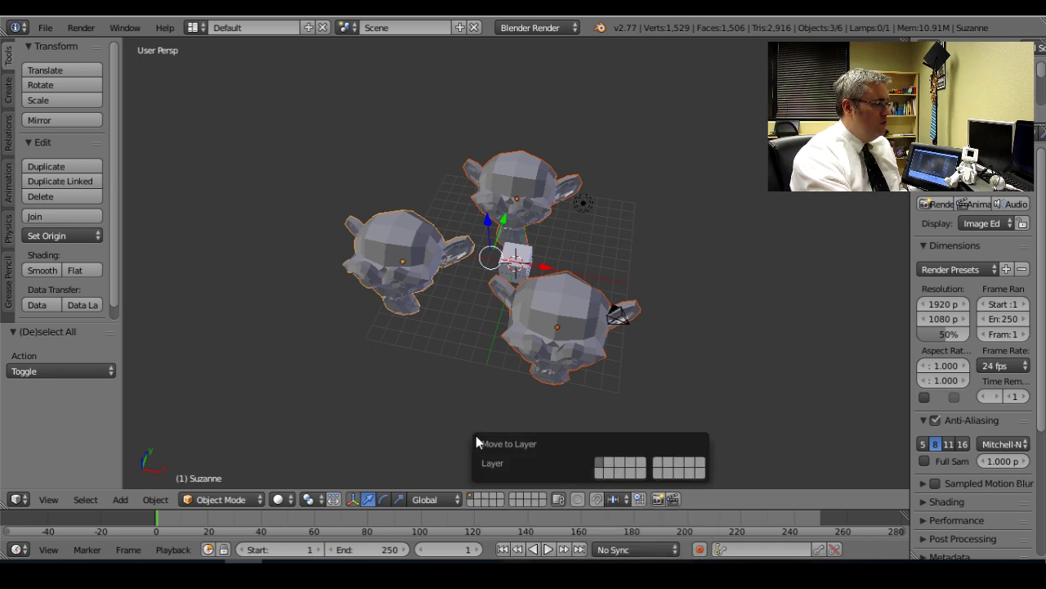
left_click(603, 462)
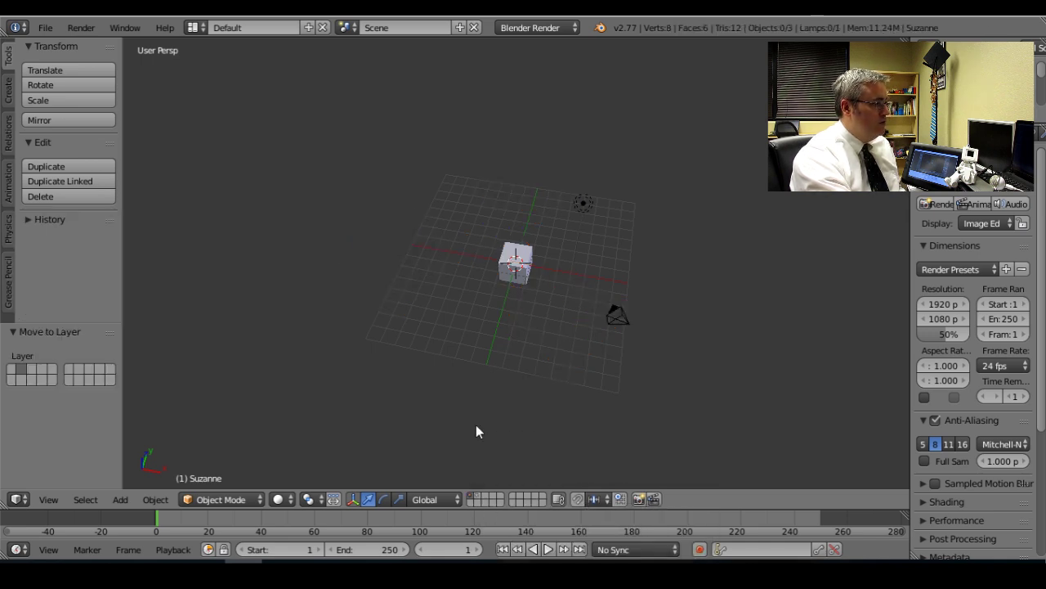
left_click(480, 498)
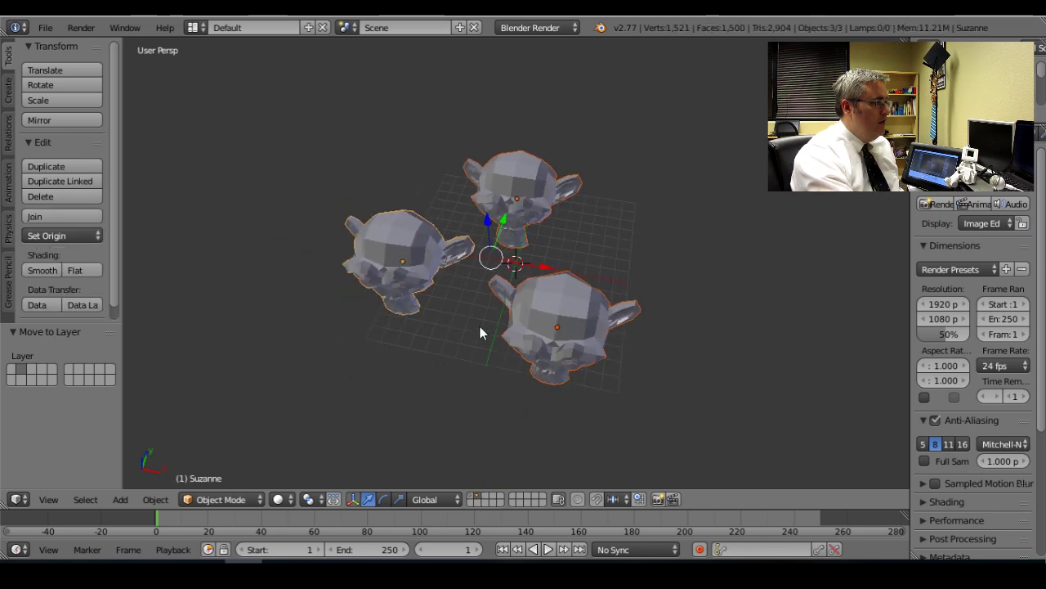
Line up the top and left monkeys on the ground plane, then view from the front
key("g")
key("shift+z")
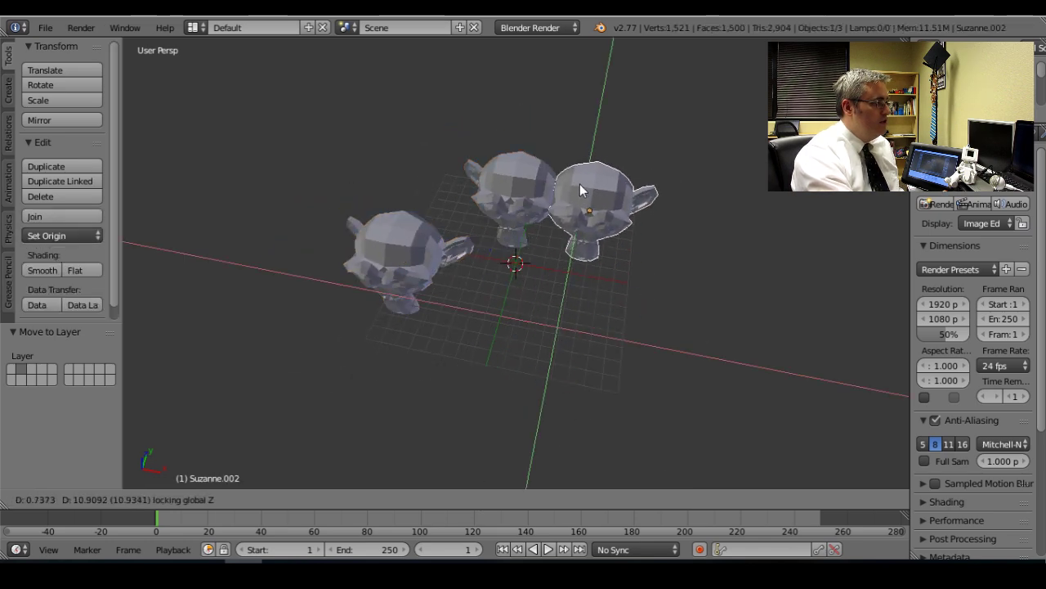
left_click(569, 186)
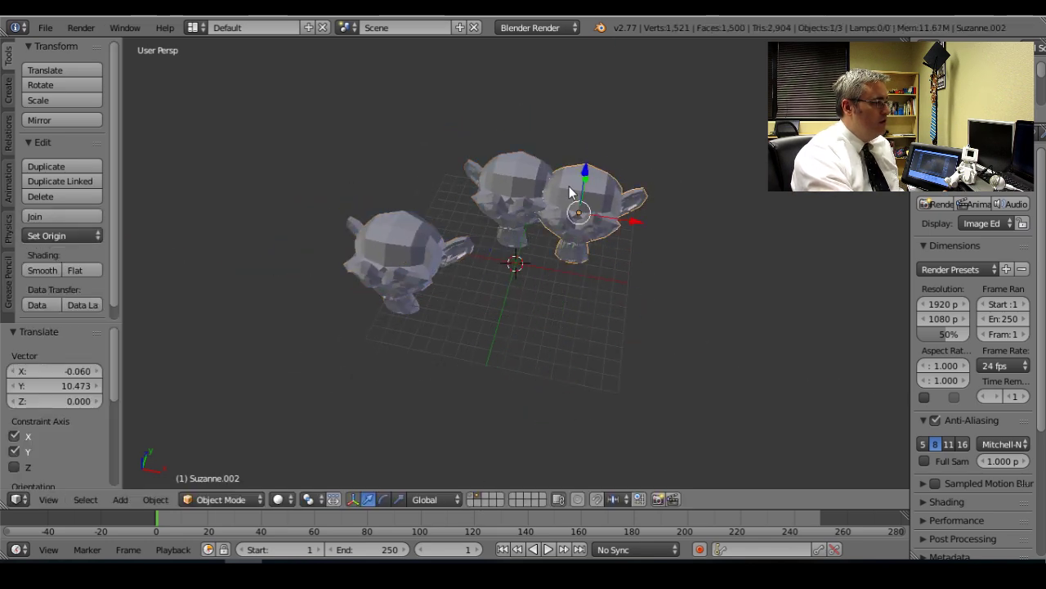
right_click(399, 252)
key("g")
key("shift+z")
left_click(470, 176)
scroll(441, 239, "up", 2)
middle_click_drag(441, 237, 479, 206)
scroll(497, 256, "up", 5)
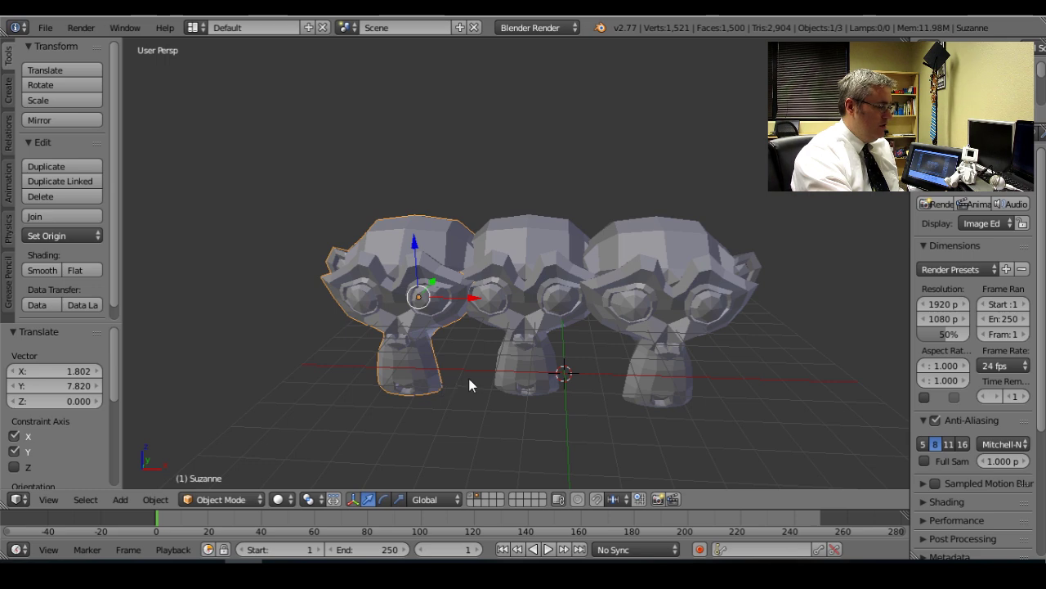
key("KP_1")
Tilt the left and right heads and shift each inward along X to overlap the middle
key("r")
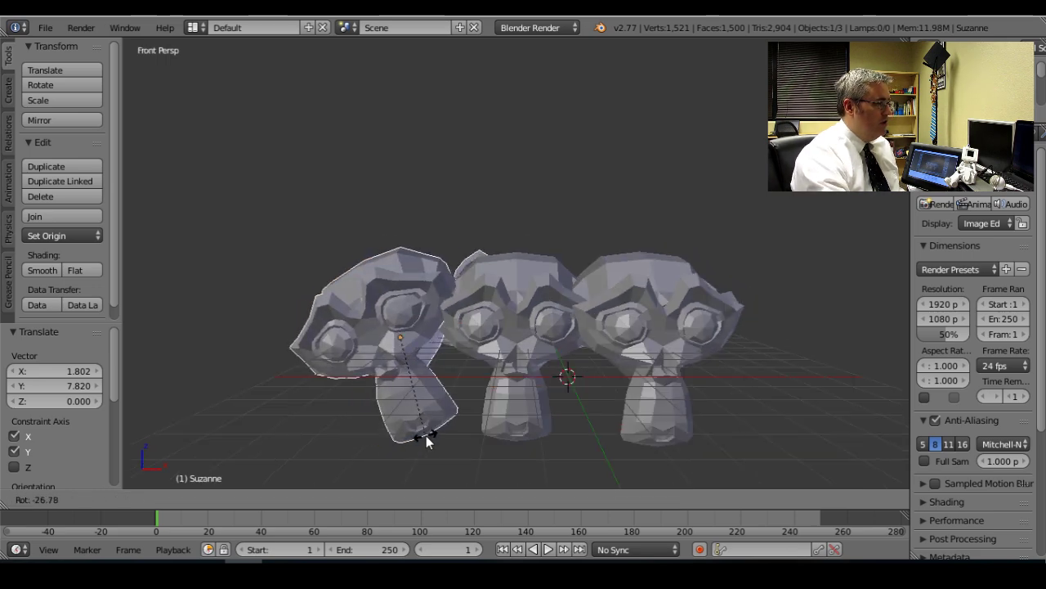
left_click(426, 435)
key("g")
key("x")
left_click(470, 444)
right_click(647, 410)
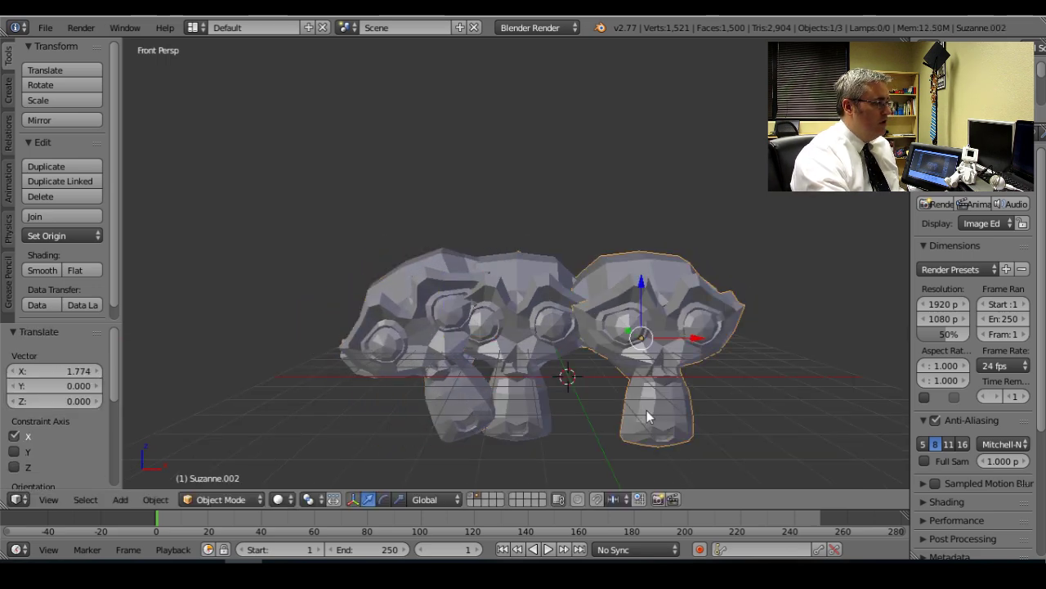
key("r")
left_click(641, 394)
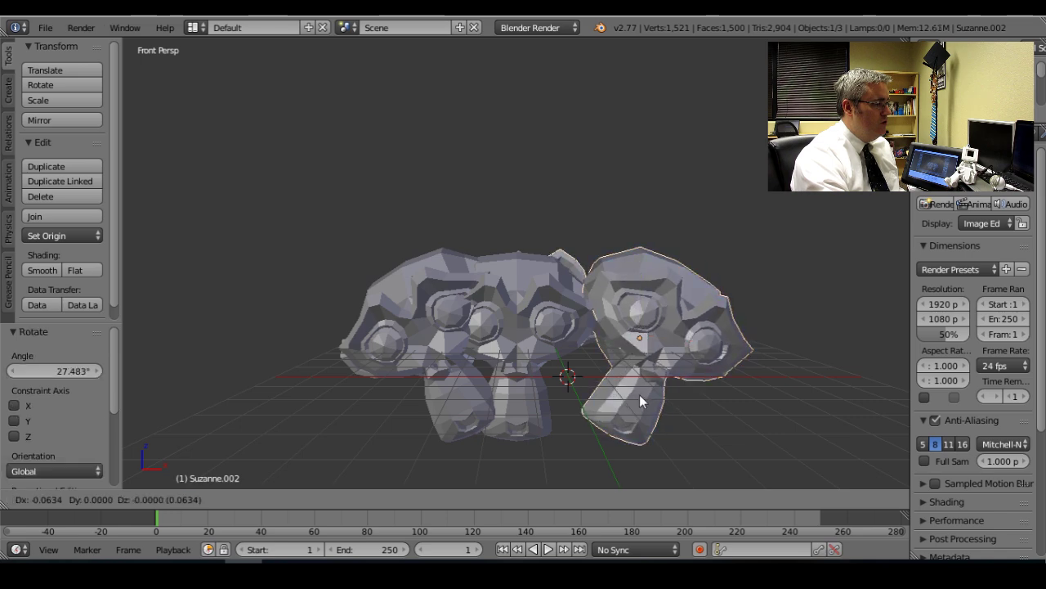
key("g")
key("x")
left_click(558, 393)
Raise the middle head Suzanne.001 vertically to Z 1.659
right_click(525, 367)
key("g")
key("z")
left_click(517, 328)
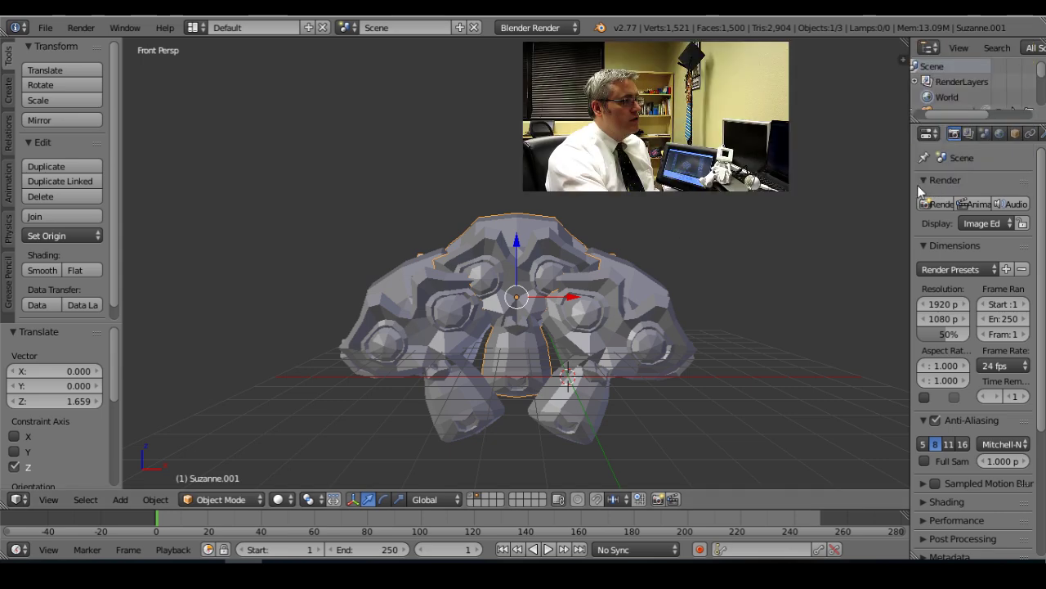
Add a Boolean modifier to the middle head and duplicate it
left_click_drag(912, 182, 793, 183)
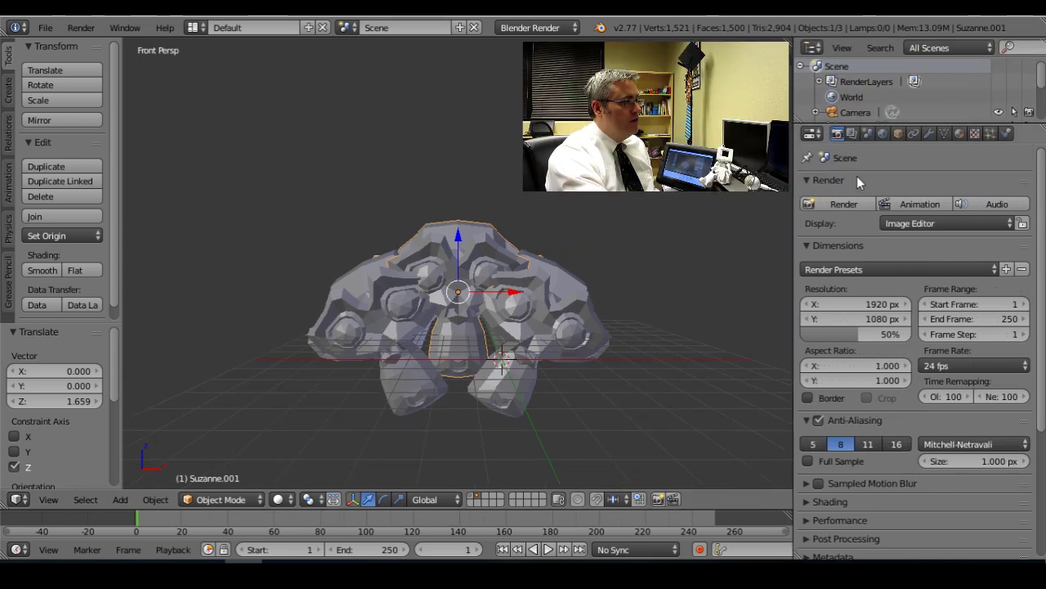
left_click(899, 134)
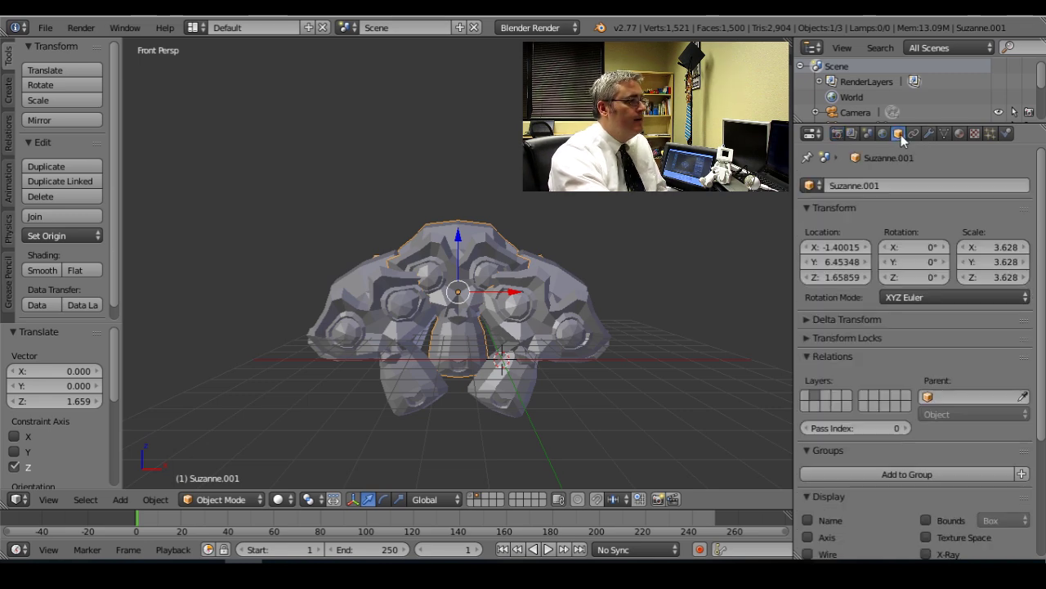
left_click(929, 135)
left_click(877, 184)
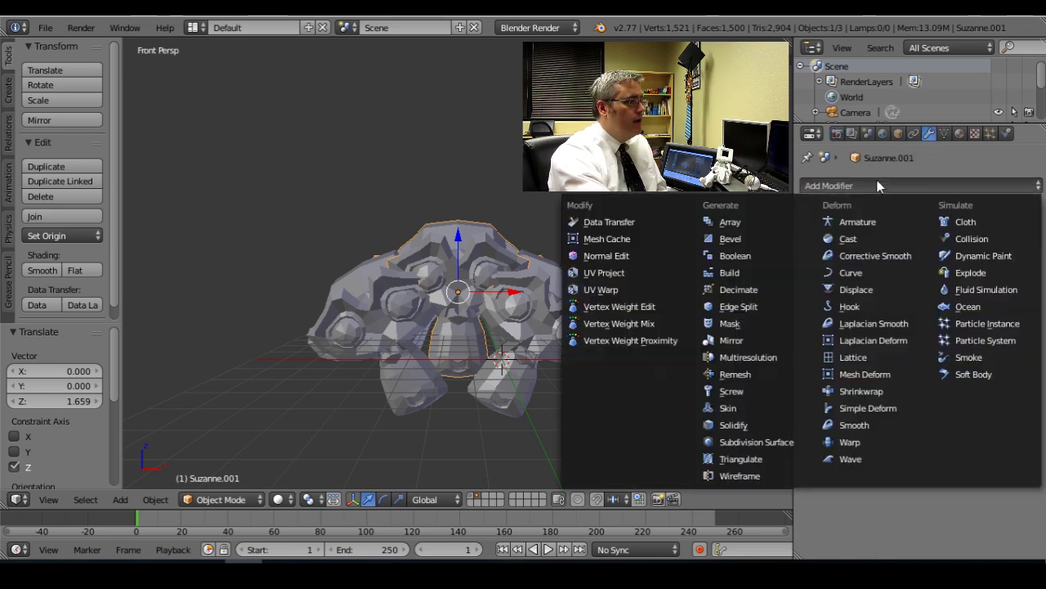
left_click(768, 258)
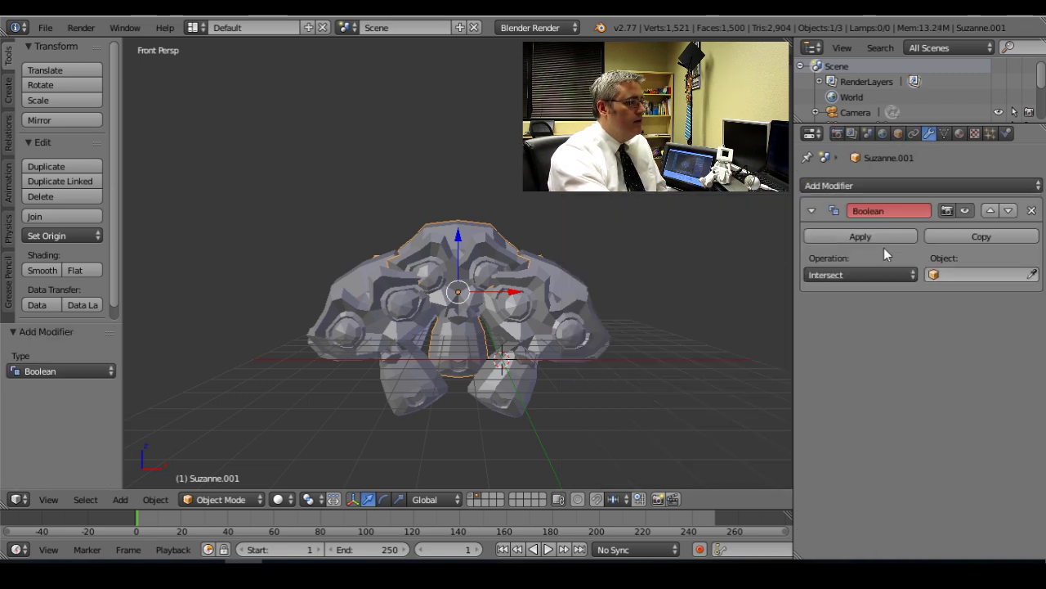
left_click(981, 237)
Set the first Boolean to Union with Suzanne and the second to Difference with Suzanne.002
left_click(844, 277)
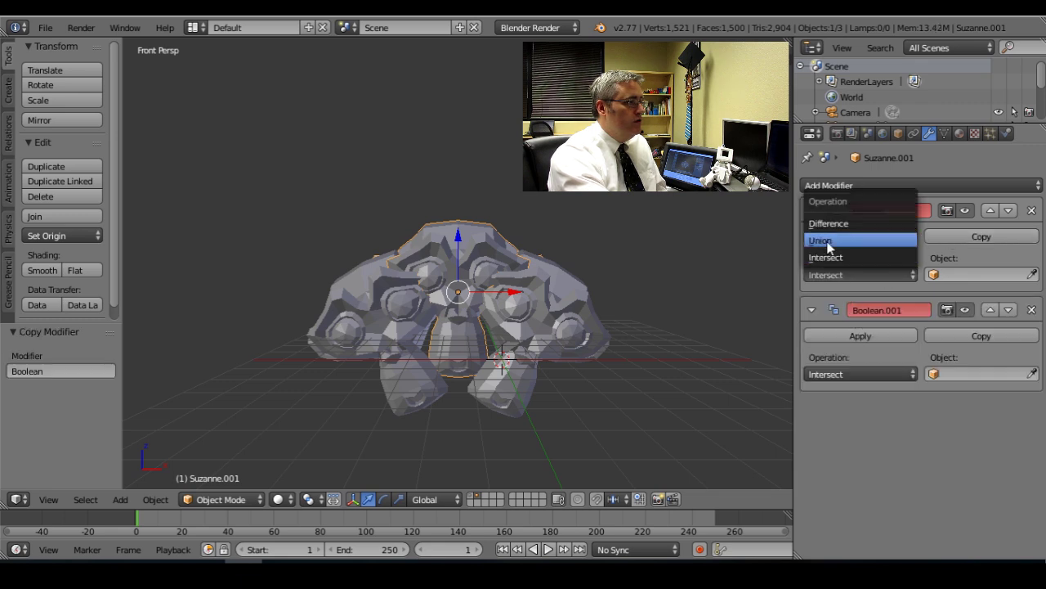
left_click(835, 239)
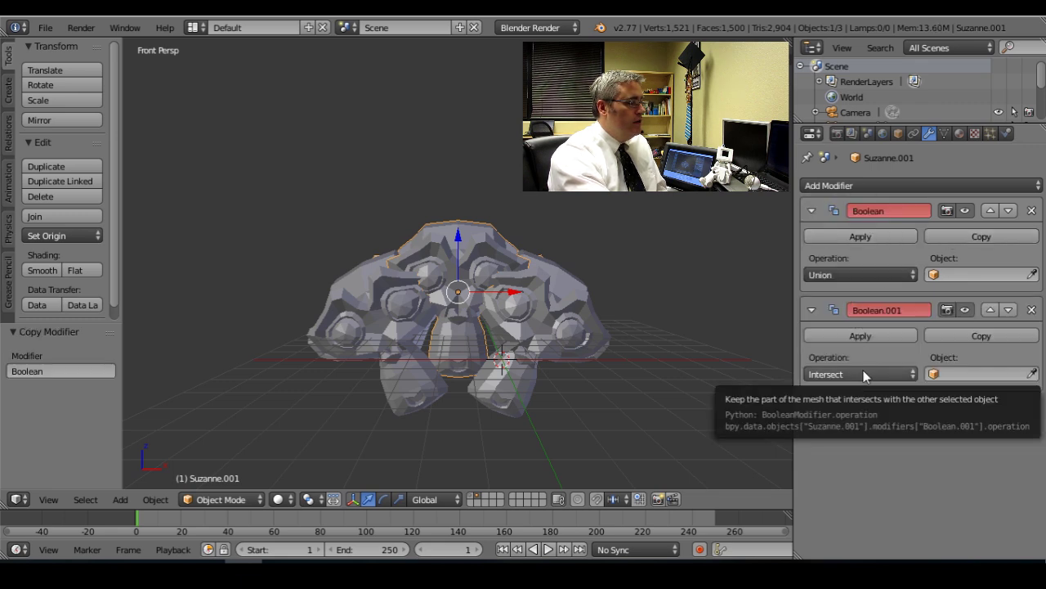
left_click(865, 374)
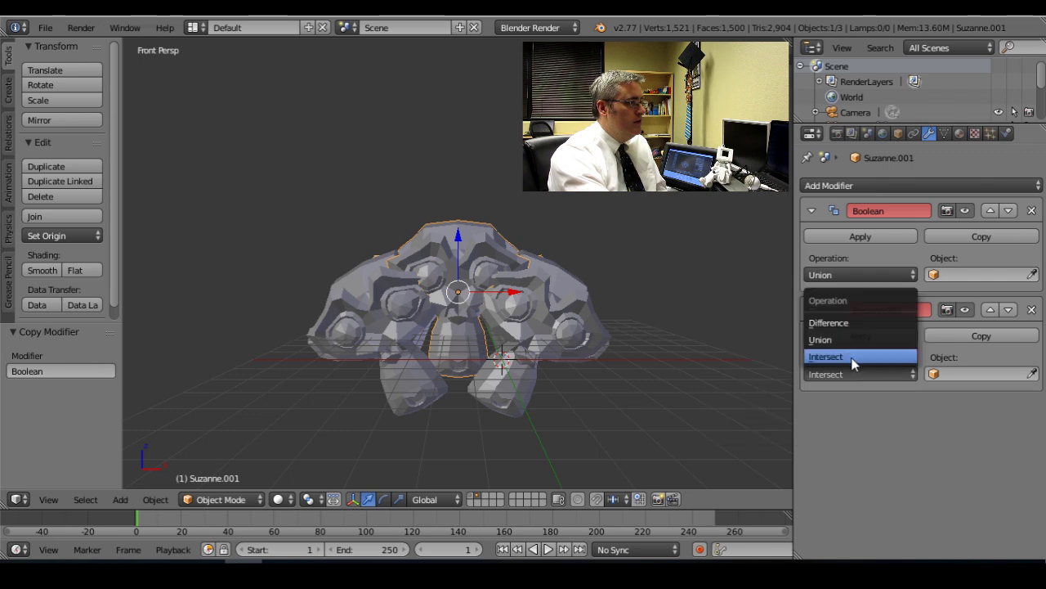
left_click(843, 325)
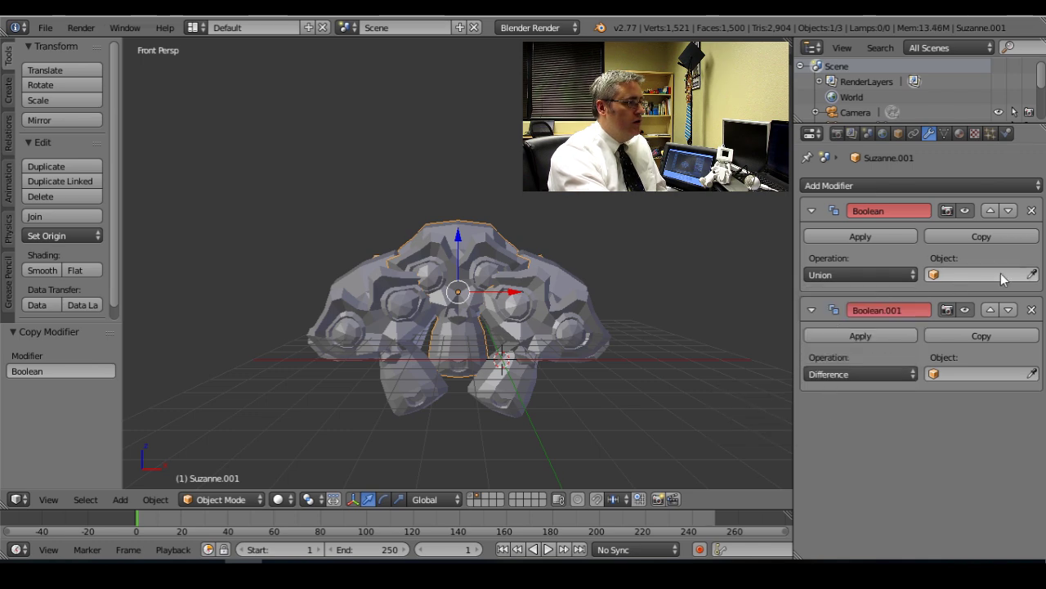
left_click(1032, 274)
left_click(379, 326)
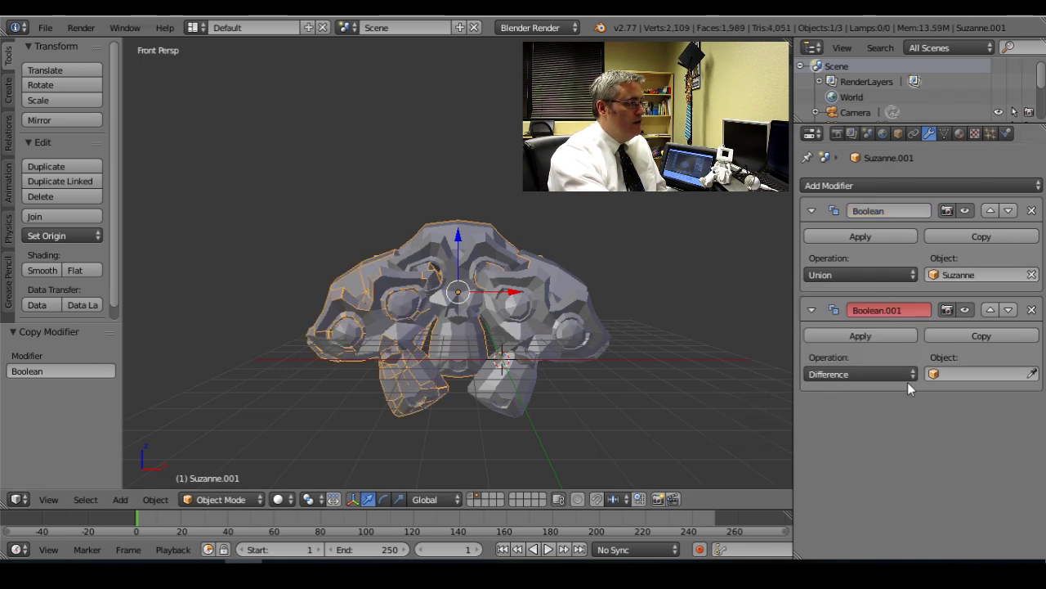
left_click(1032, 374)
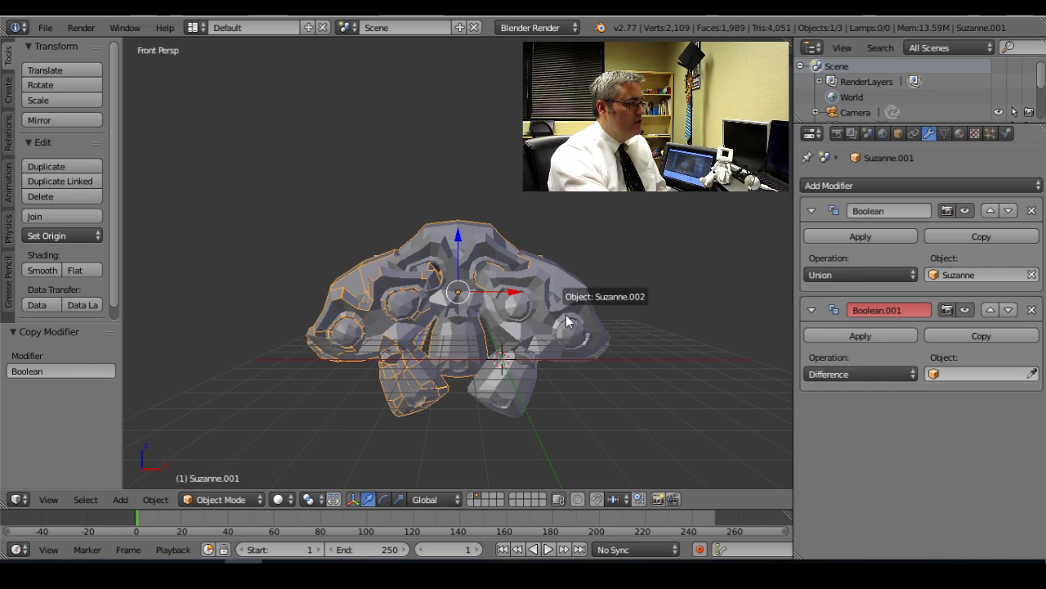
left_click(546, 337)
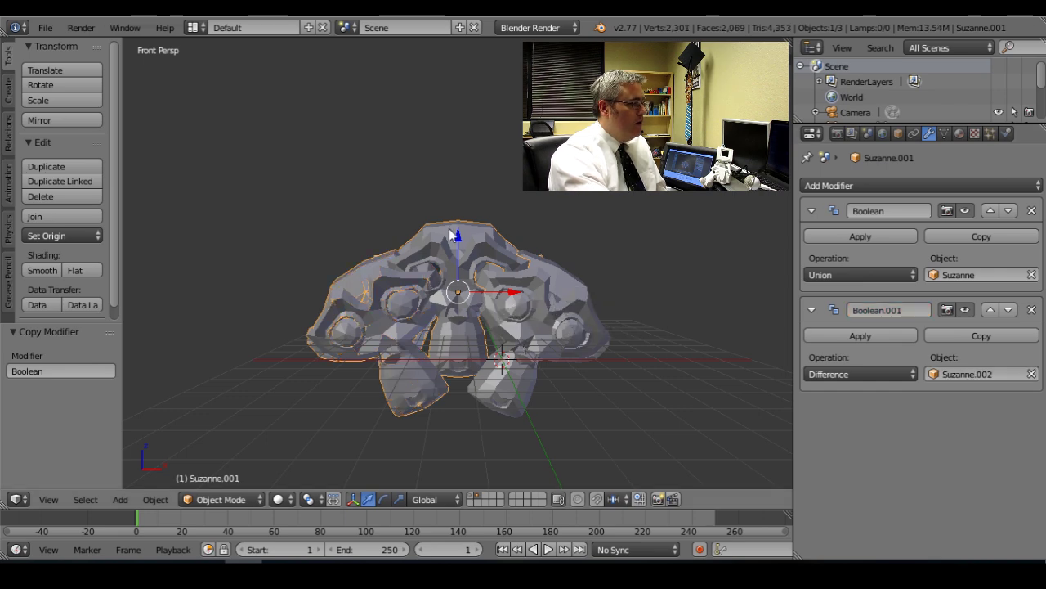
key("m")
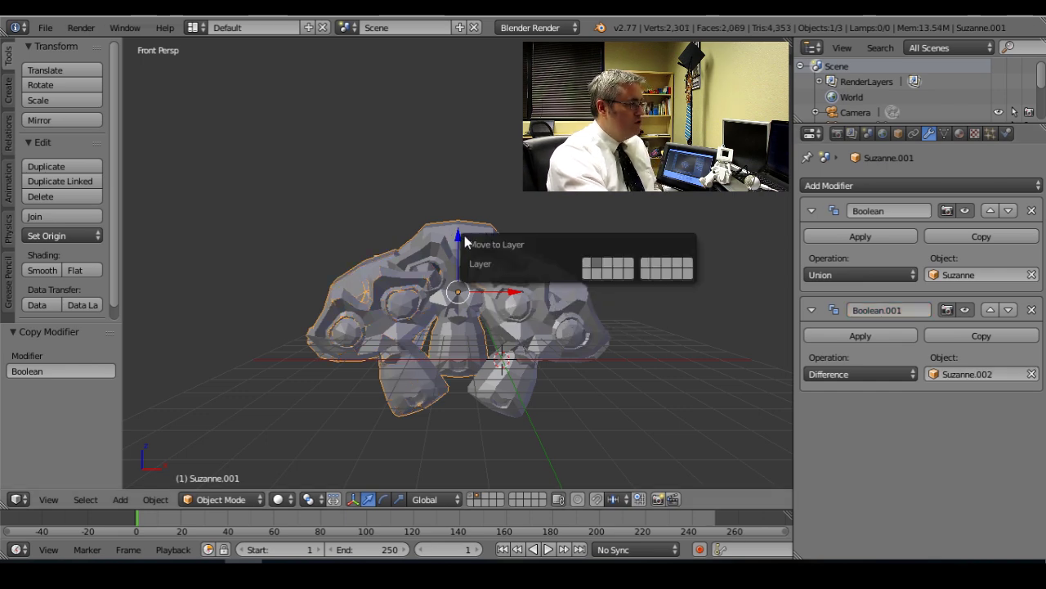
Move the combined head to layer 2, show it alone, and orbit around the merged mesh
left_click(604, 263)
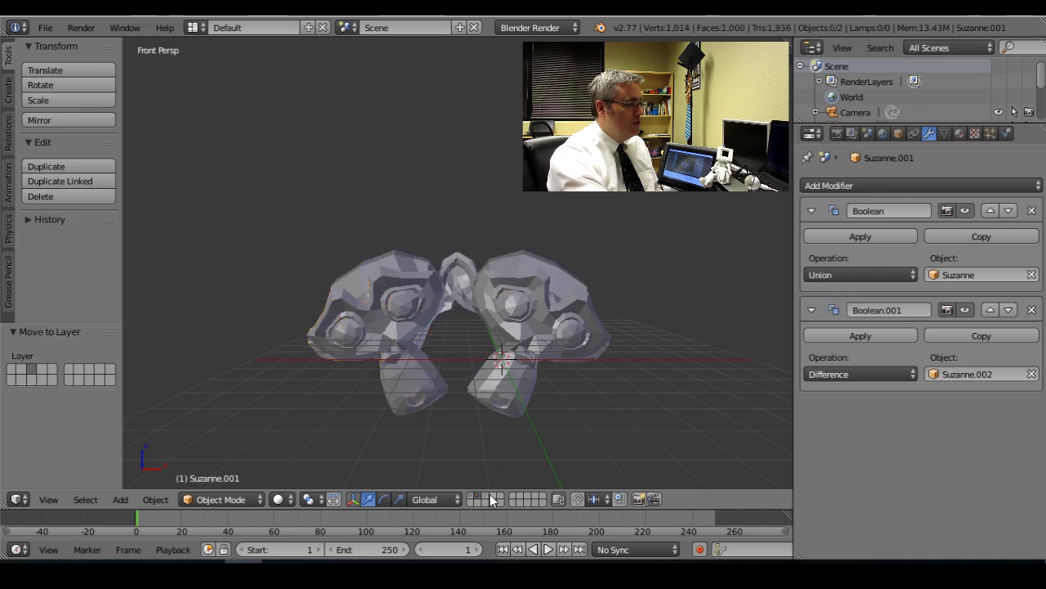
key("2")
middle_click_drag(438, 327, 479, 342)
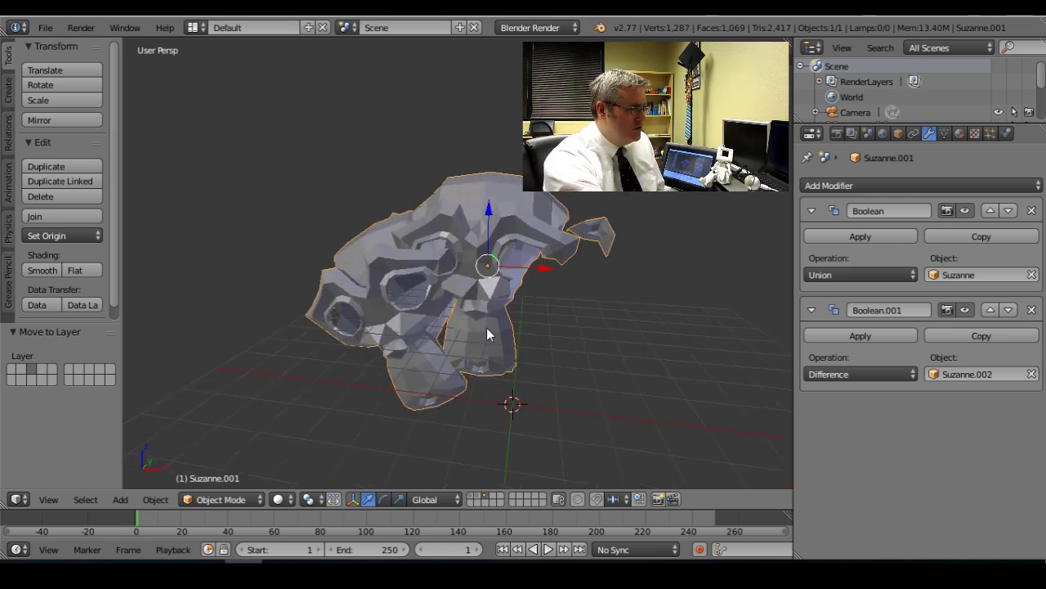
scroll(487, 327, "up", 1)
middle_click_drag(487, 327, 635, 287)
scroll(511, 231, "up", 3)
scroll(480, 261, "down", 3)
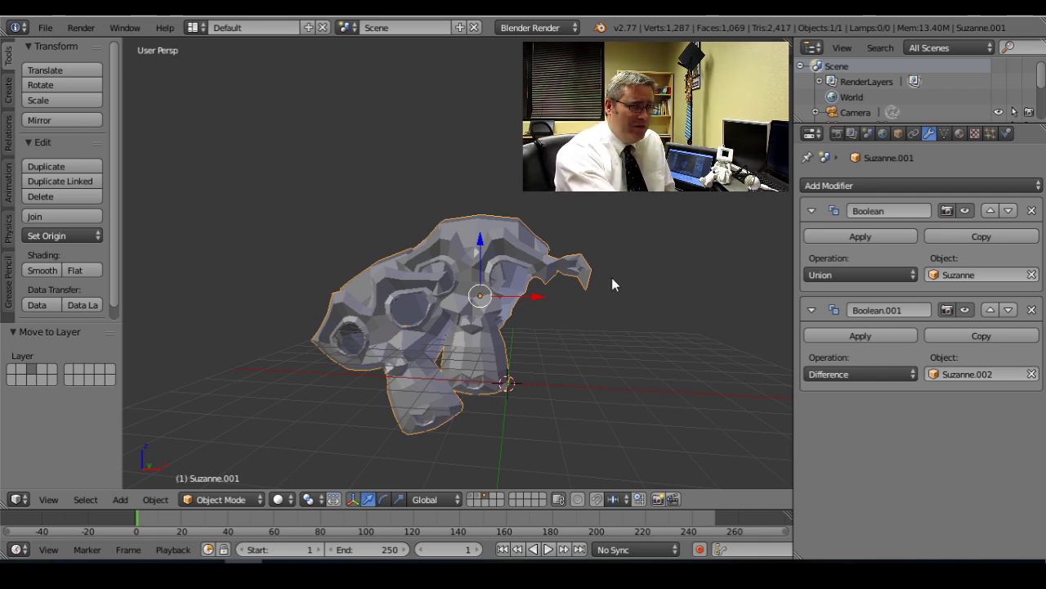
scroll(466, 286, "up", 2)
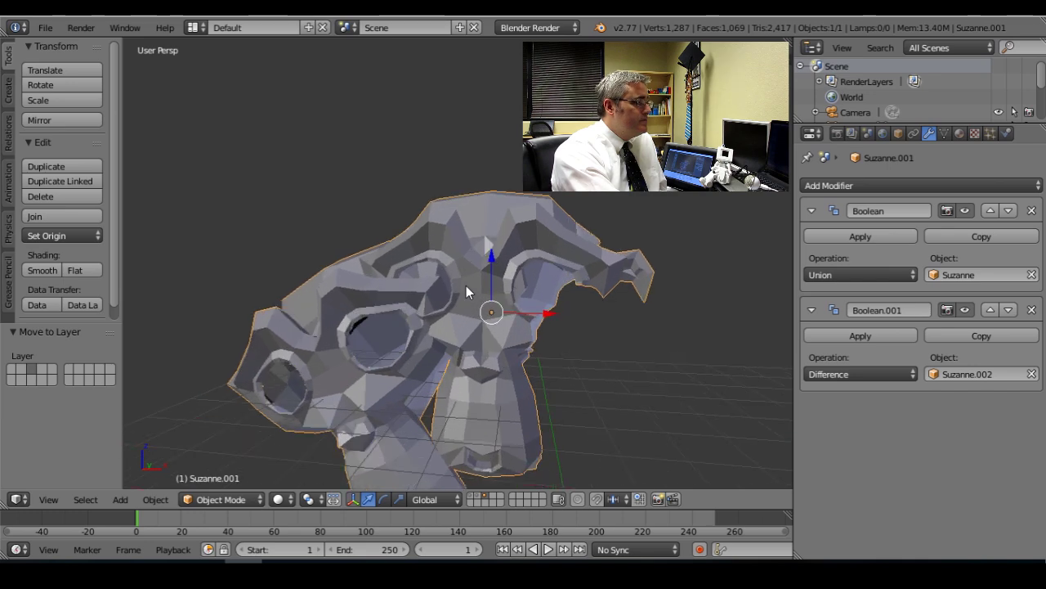
middle_click_drag(468, 267, 446, 265)
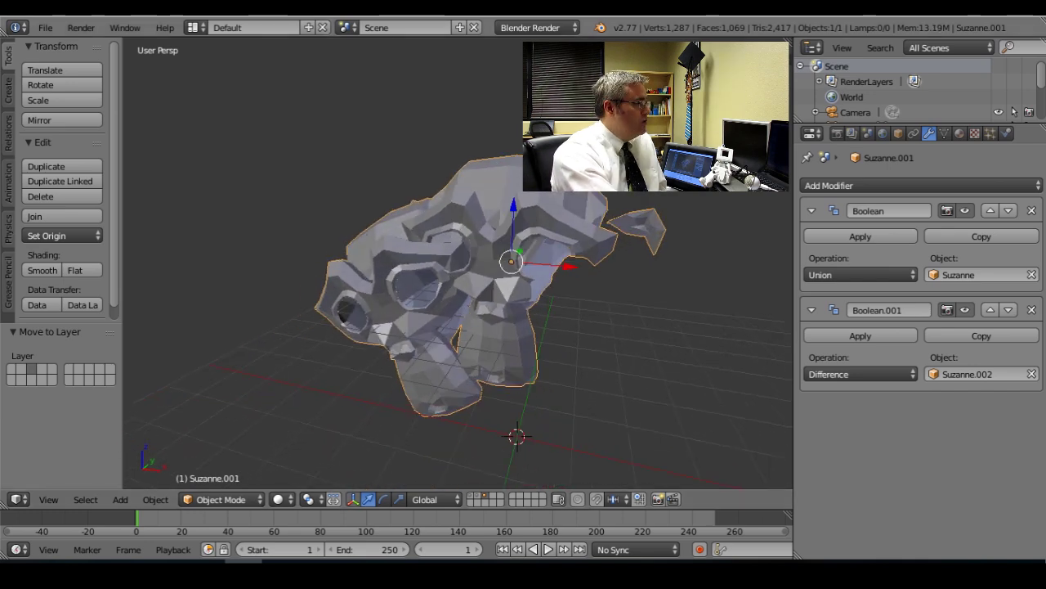
left_click(45, 30)
mouse_move(86, 320)
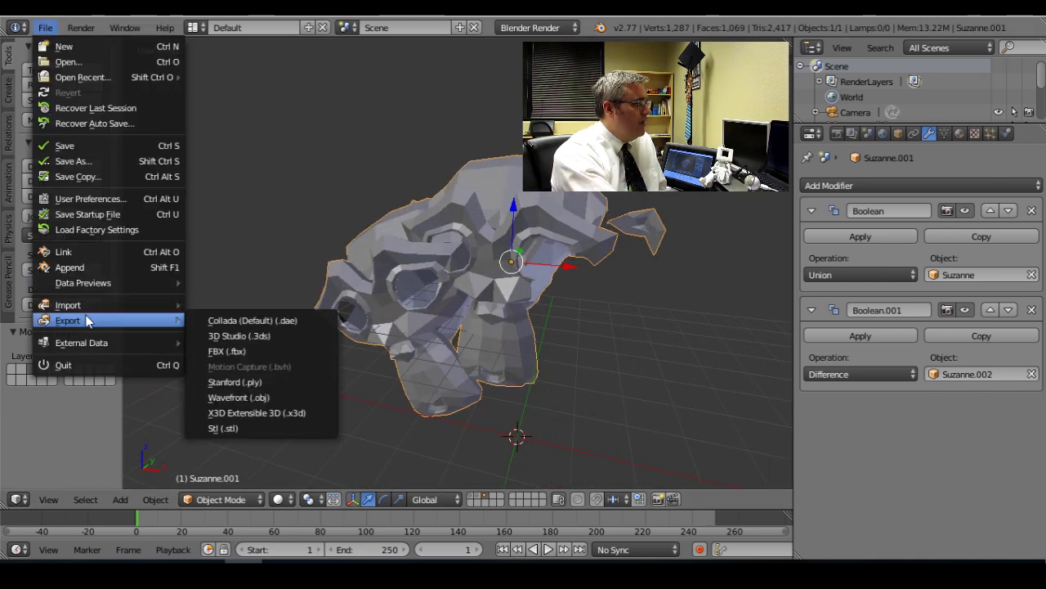
Export the combined head as Test.stl into the Thingfolio folder
left_click(244, 428)
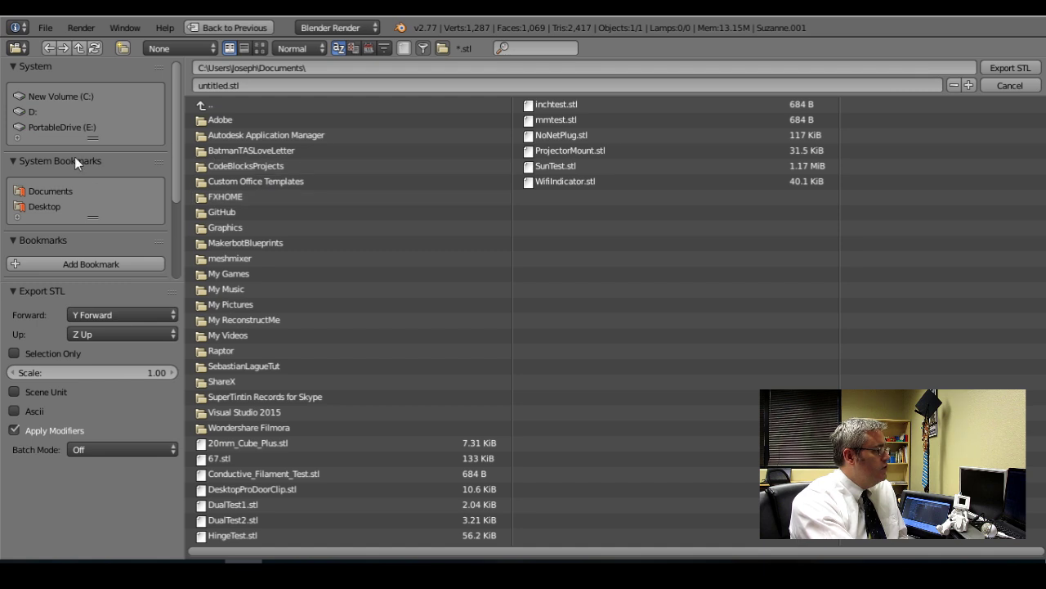
scroll(68, 128, "down", 5)
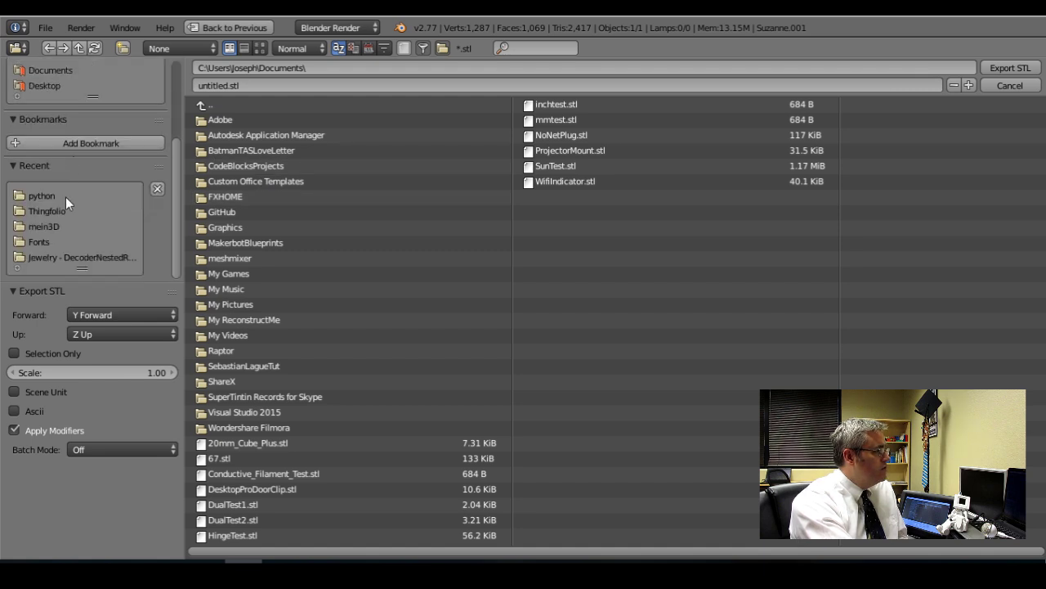
left_click(60, 211)
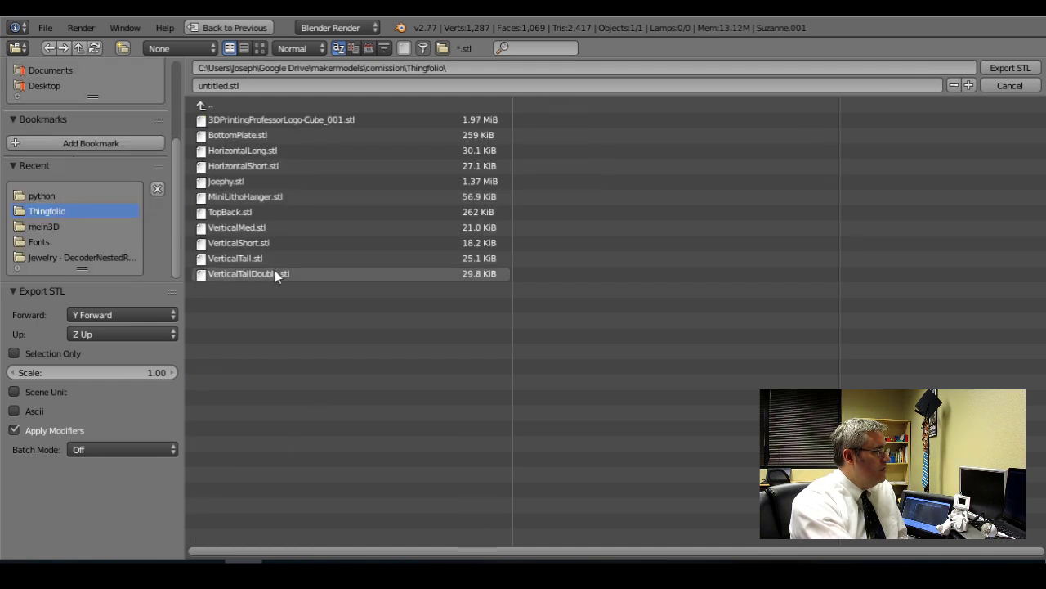
left_click(279, 85)
type("Test")
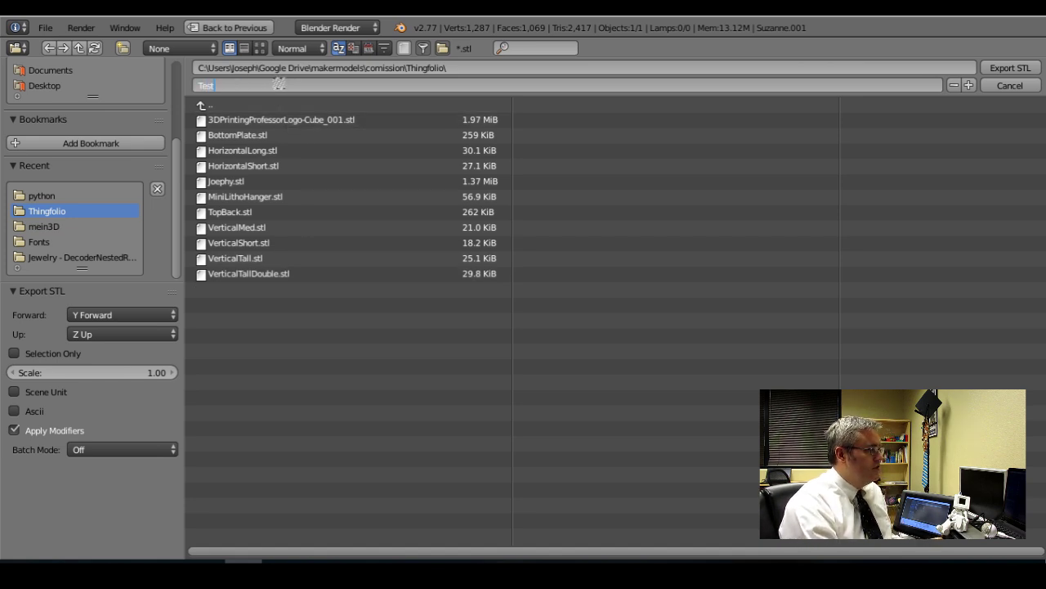
key("Return")
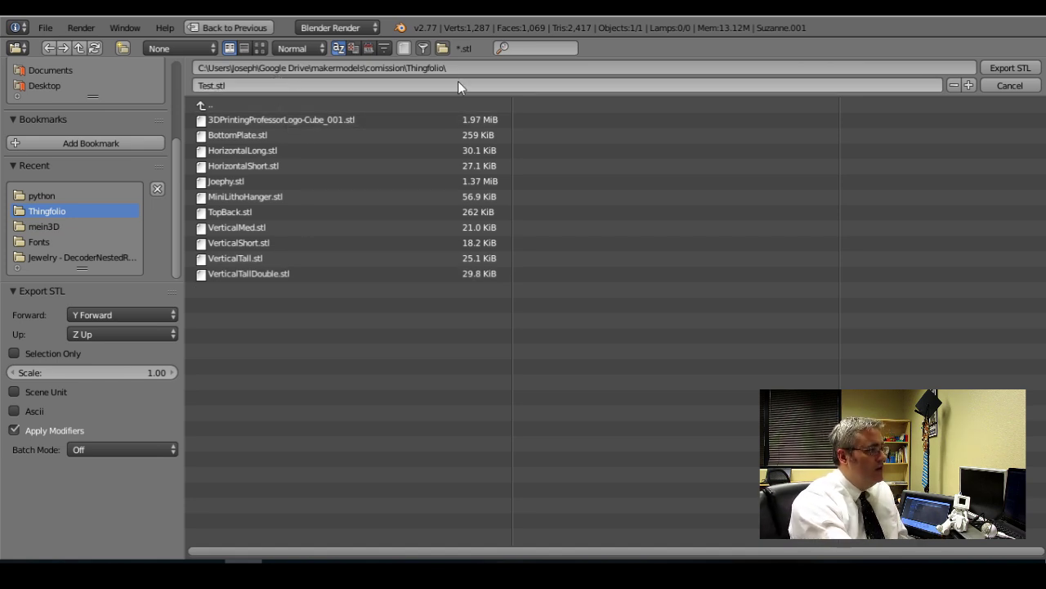
left_click(1010, 68)
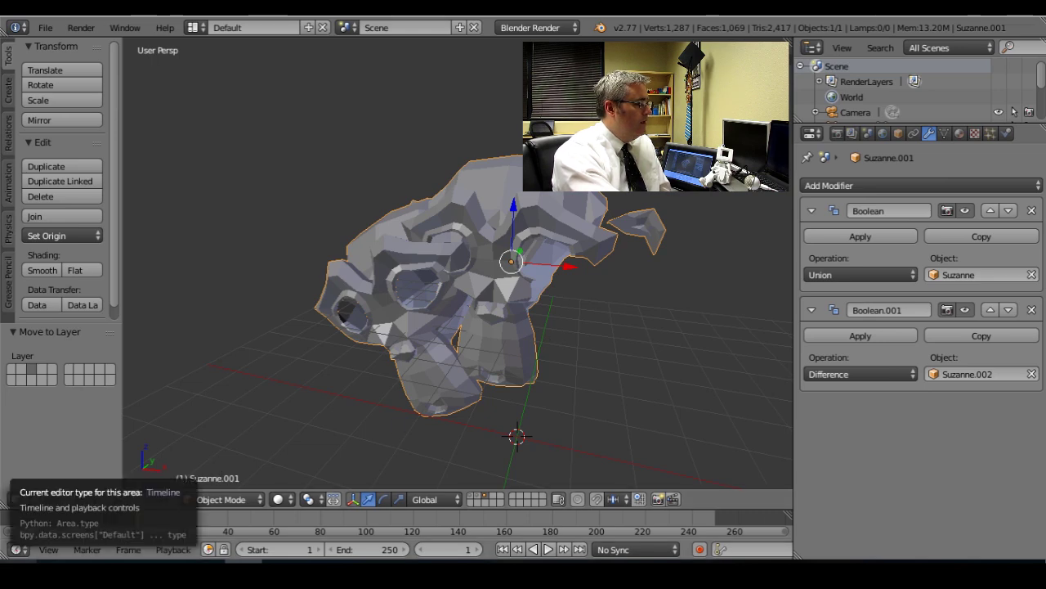
On an empty layer, import Test.stl and orbit and zoom to inspect it
left_click(503, 496)
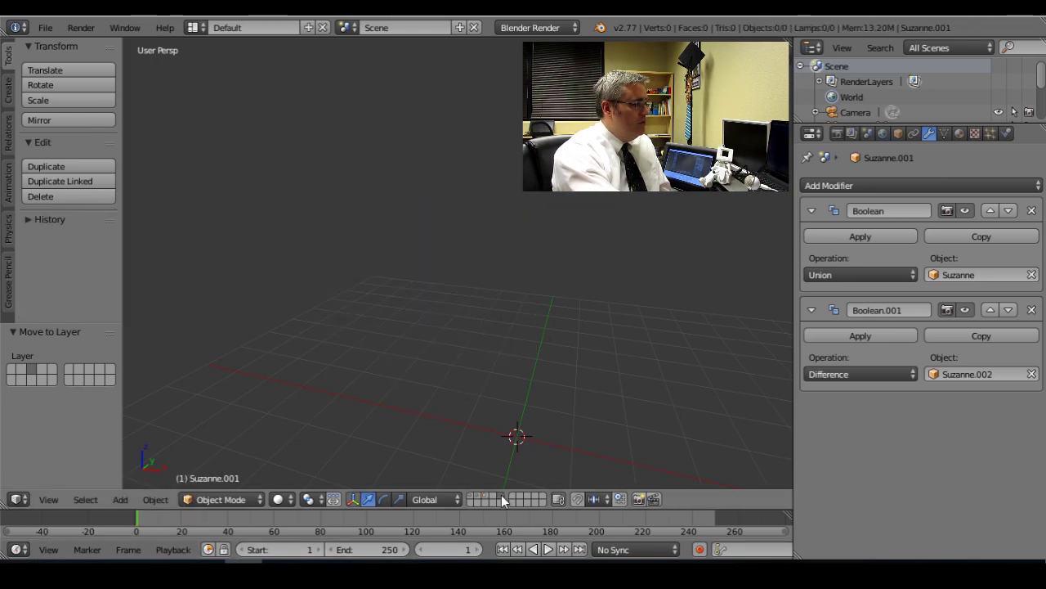
left_click(44, 29)
mouse_move(141, 305)
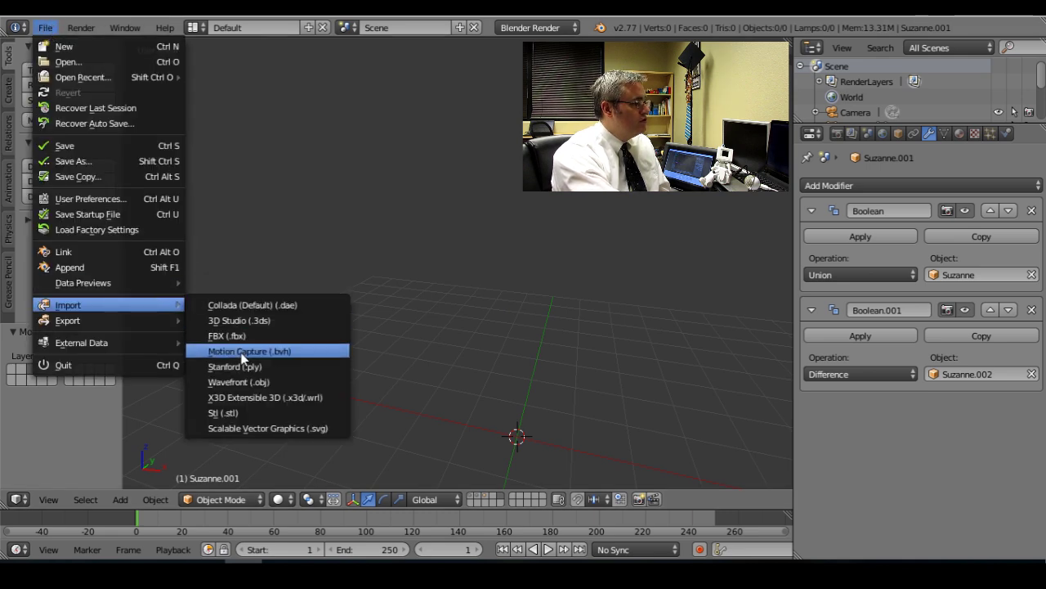
left_click(231, 413)
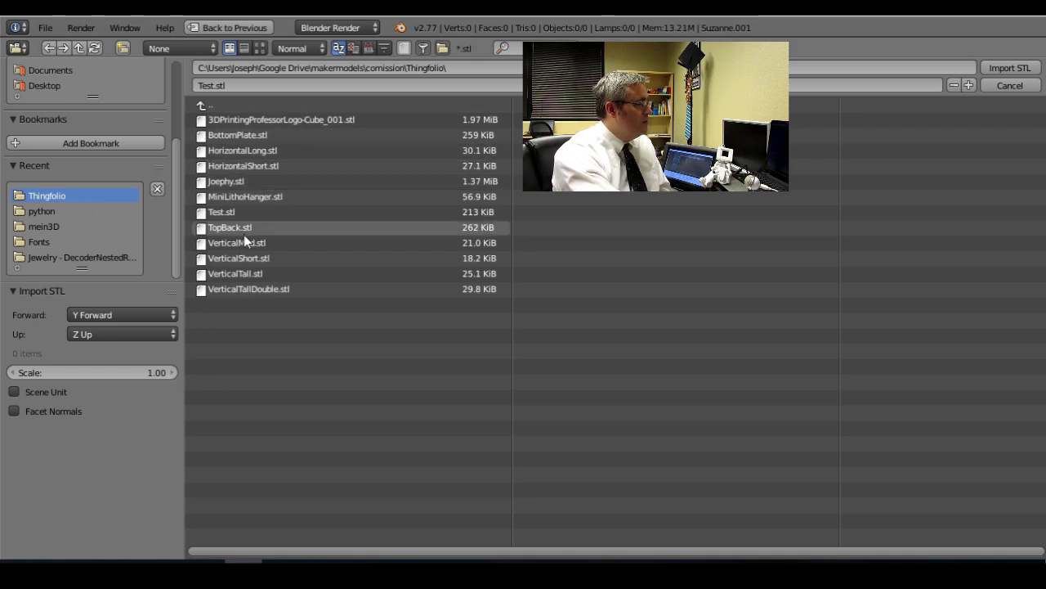
double_click(228, 214)
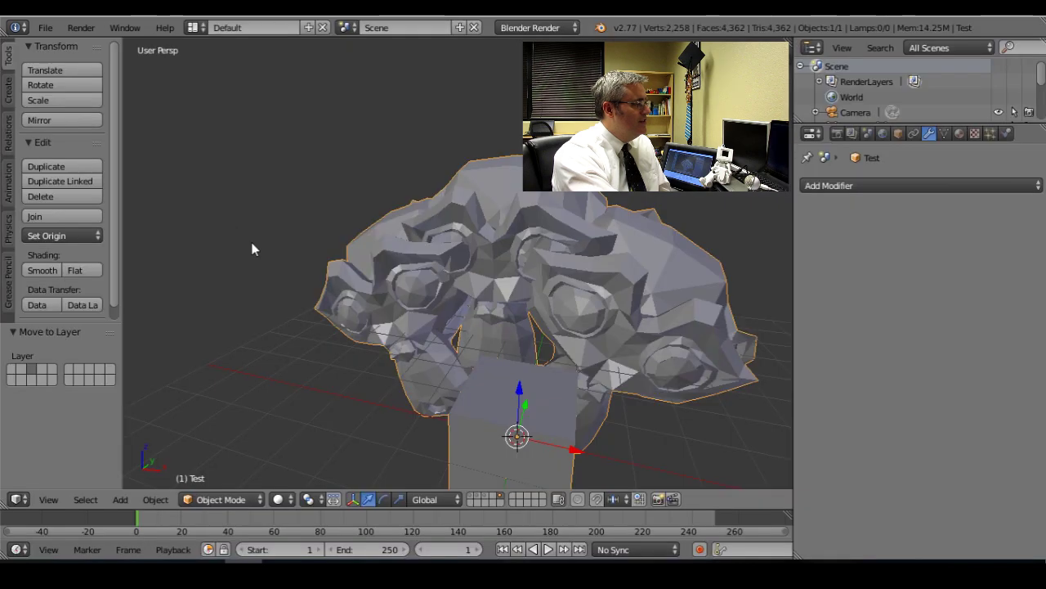
middle_click_drag(489, 291, 445, 249)
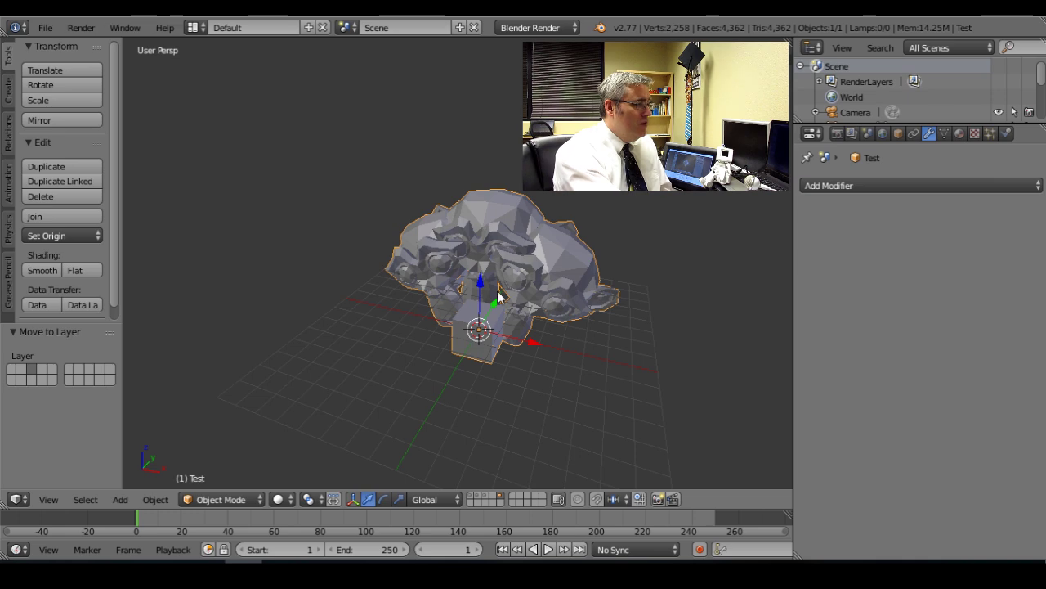
scroll(490, 311, "up", 2)
Compare the Test mesh with the cube and Boolean monkey layers, placing the 3D cursor on an eye
left_click(474, 499)
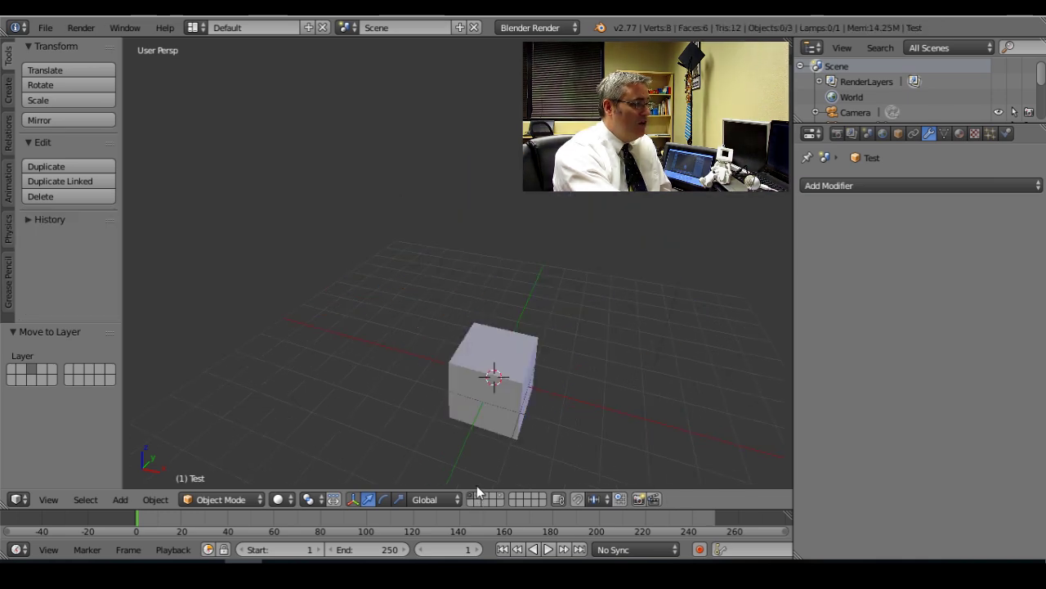
left_click(502, 500)
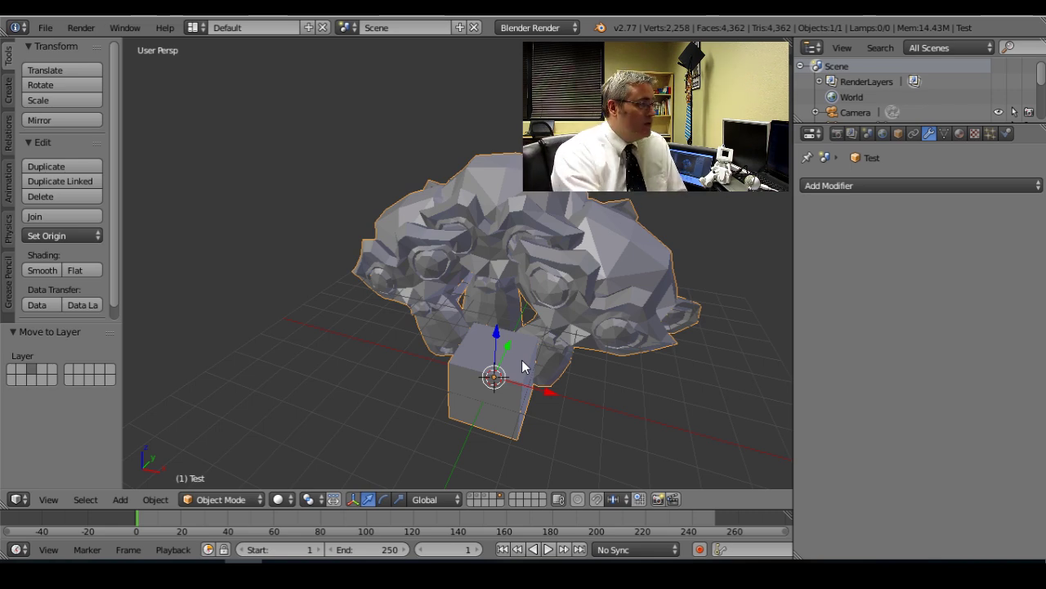
scroll(506, 249, "up", 2)
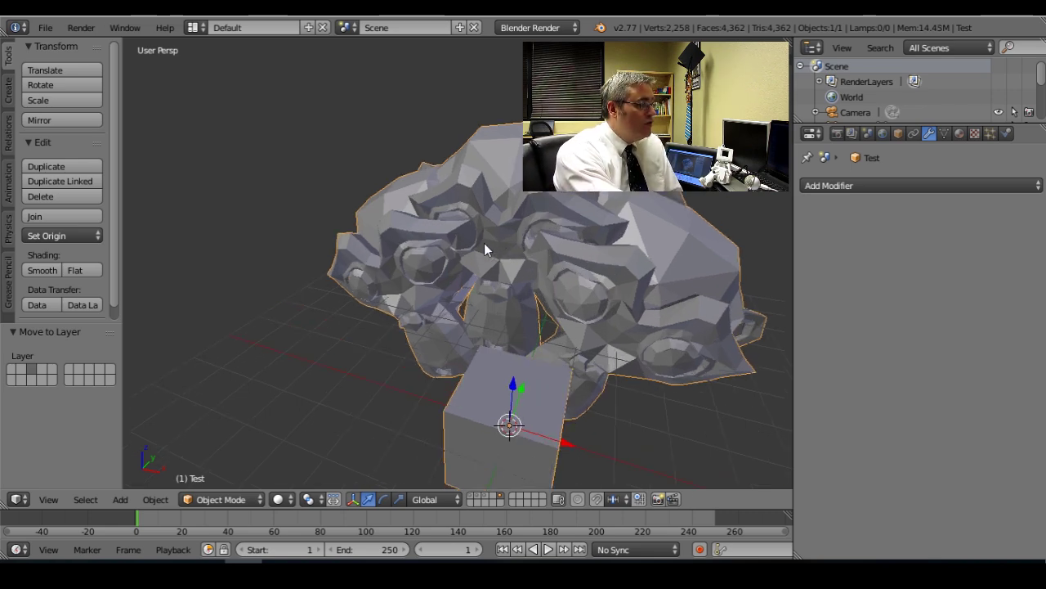
scroll(425, 253, "up", 3)
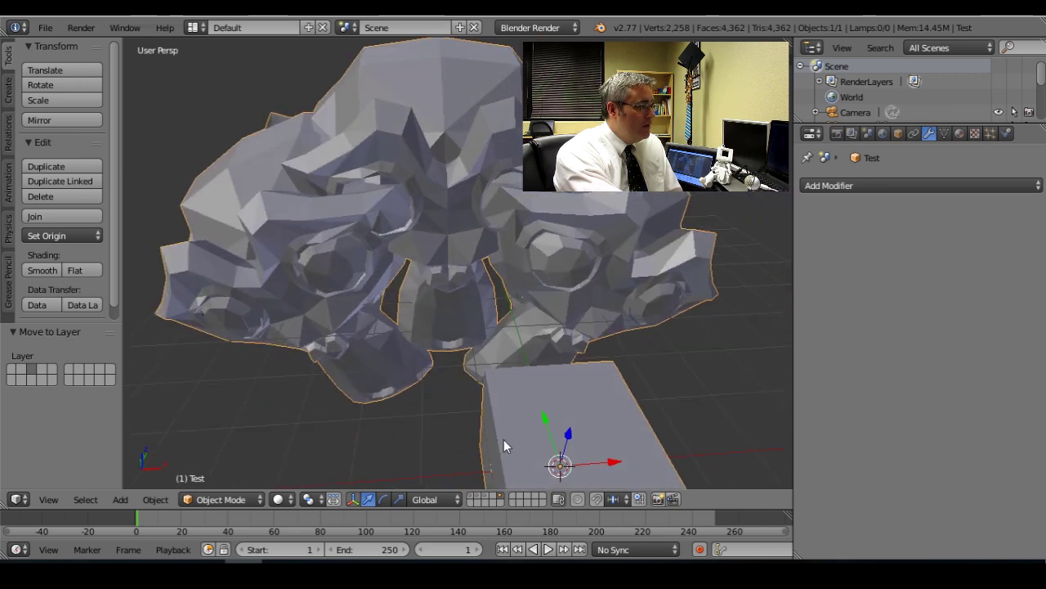
key("ctrl+z")
left_click(296, 269)
middle_click_drag(296, 268, 425, 261)
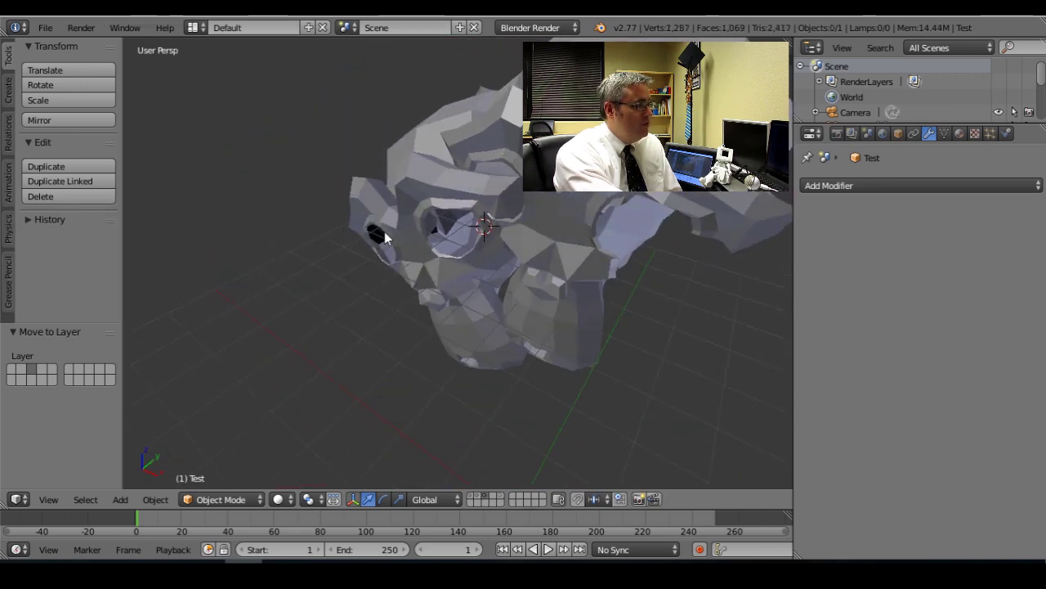
Check the empty and separate-monkey layers, then return to the Test mesh layer
left_click(498, 494)
left_click(488, 500)
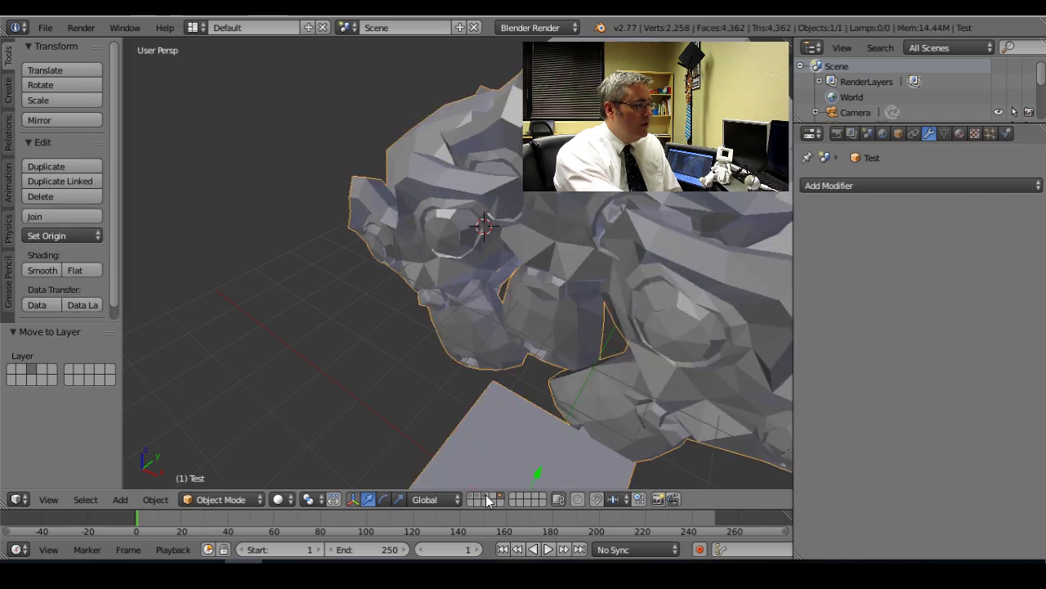
left_click(478, 500)
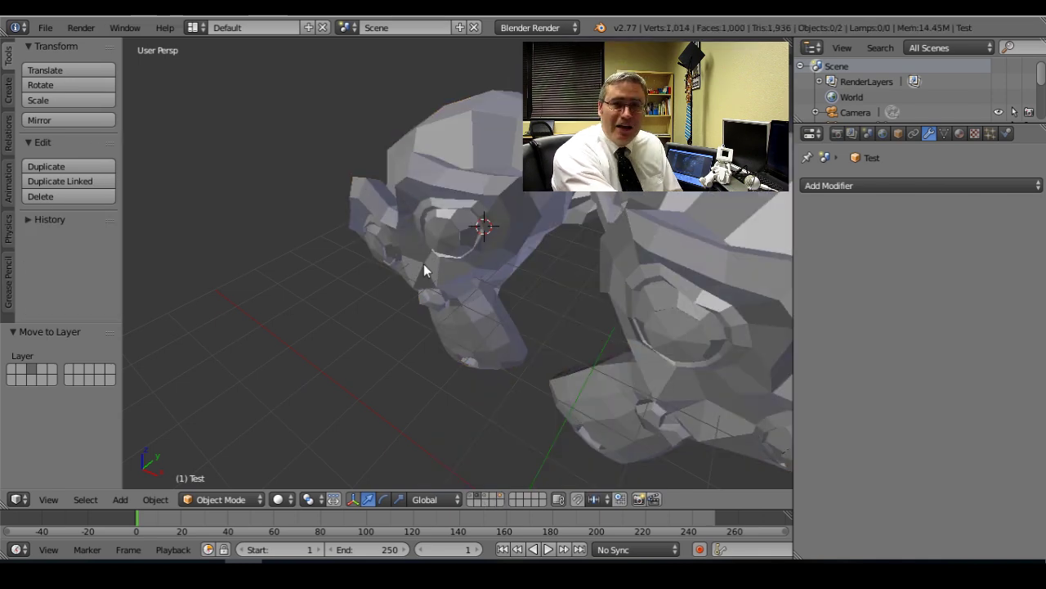
left_click(500, 497)
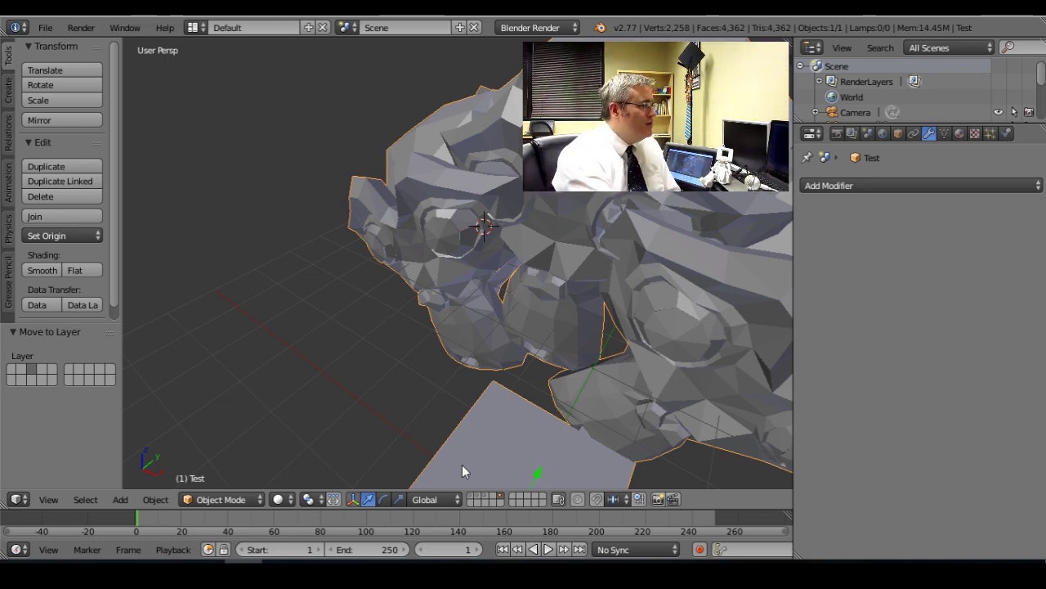
Delete the imported Test mesh and show the Suzanne.001 layer with its modifiers
key("x")
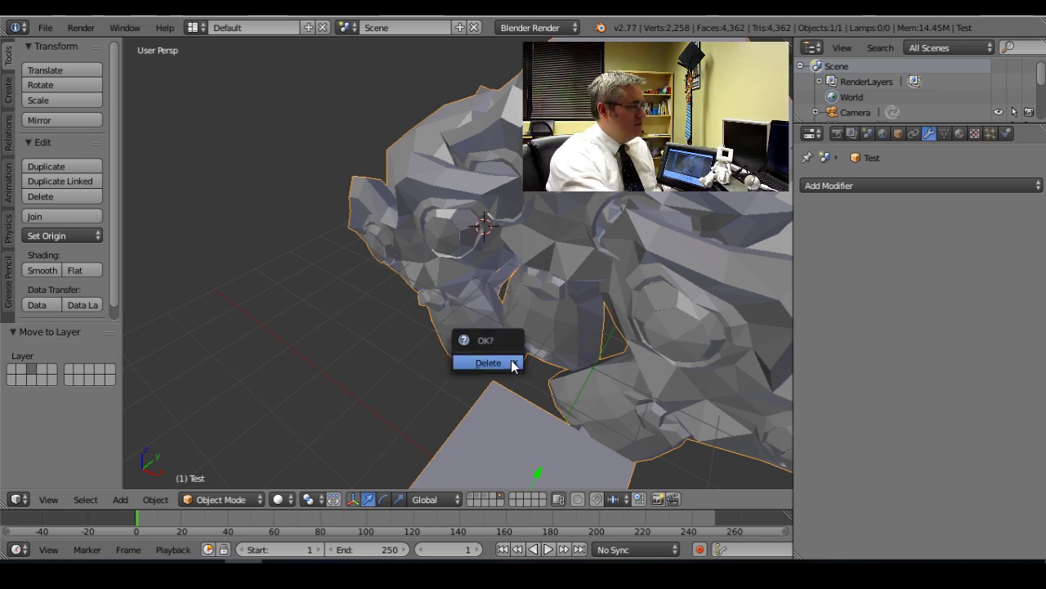
left_click(514, 364)
left_click(486, 496)
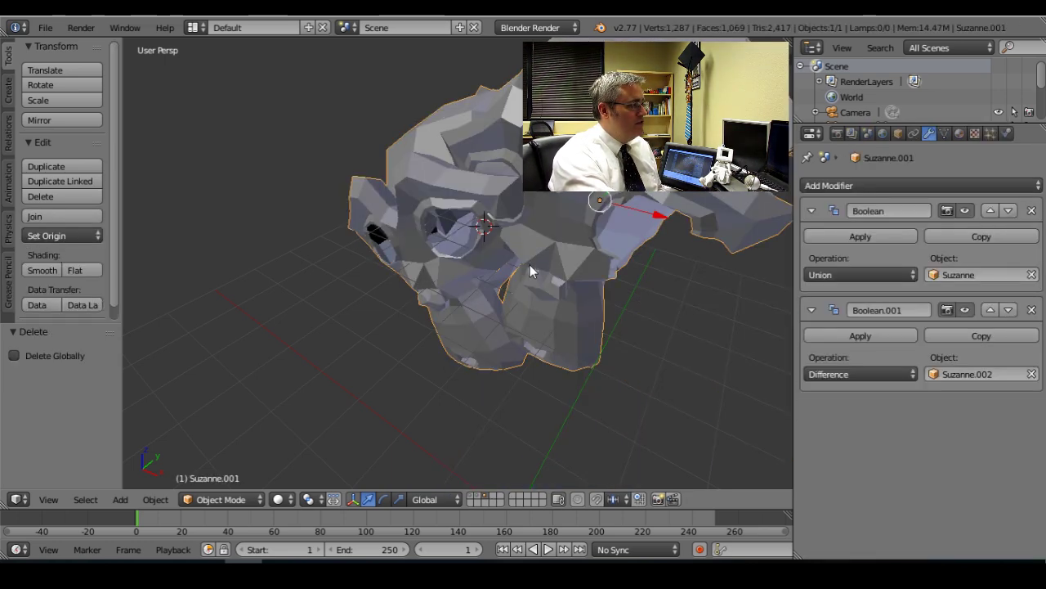
Open the STL export file browser for the model
left_click(45, 27)
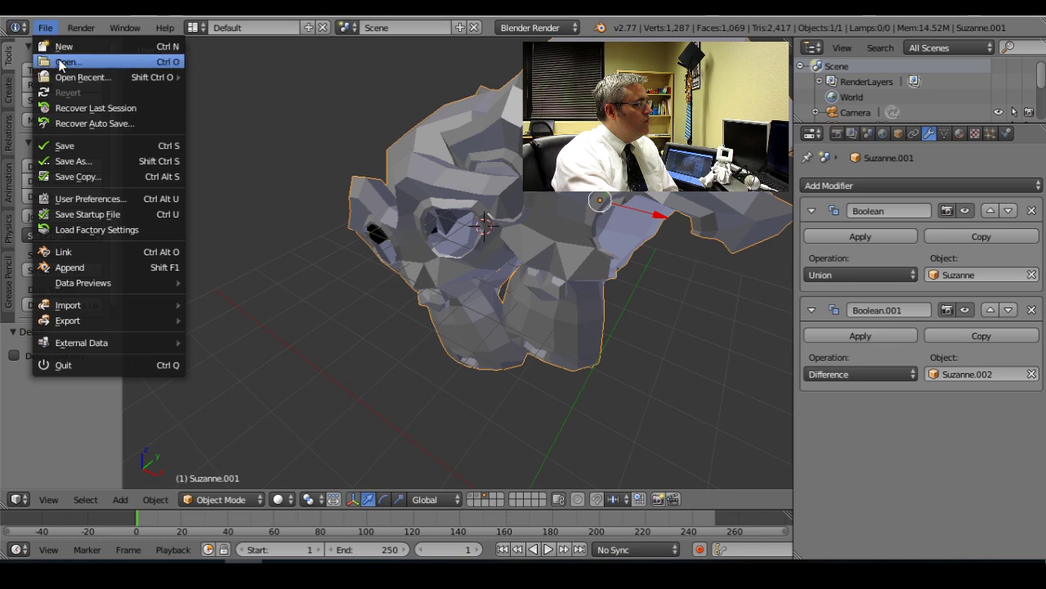
mouse_move(129, 322)
left_click(234, 428)
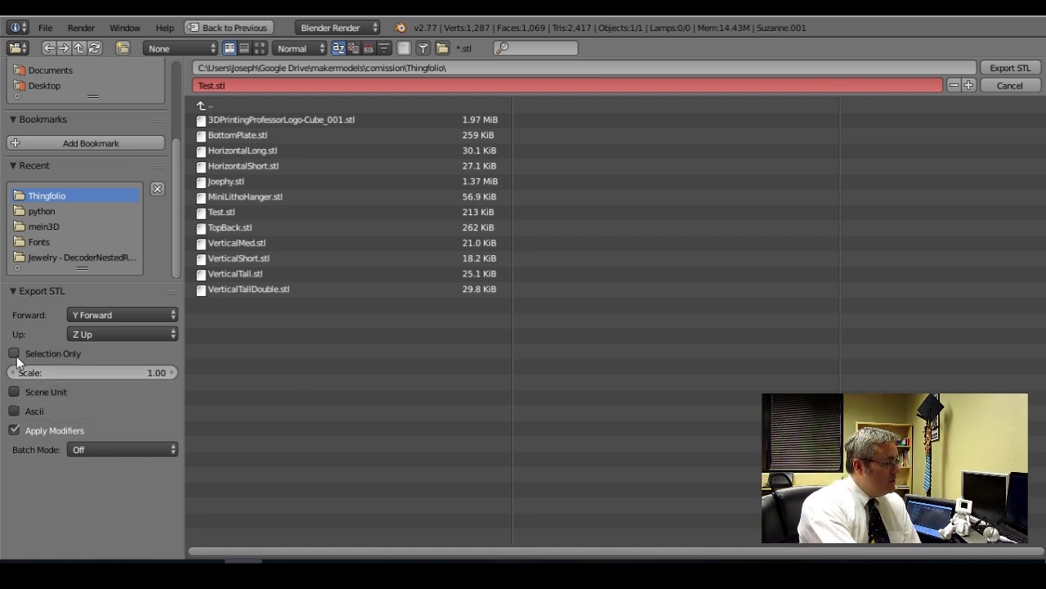
Export only the selected Suzanne.001 over Test.stl, then delete Suzanne.001 from the scene
left_click(13, 354)
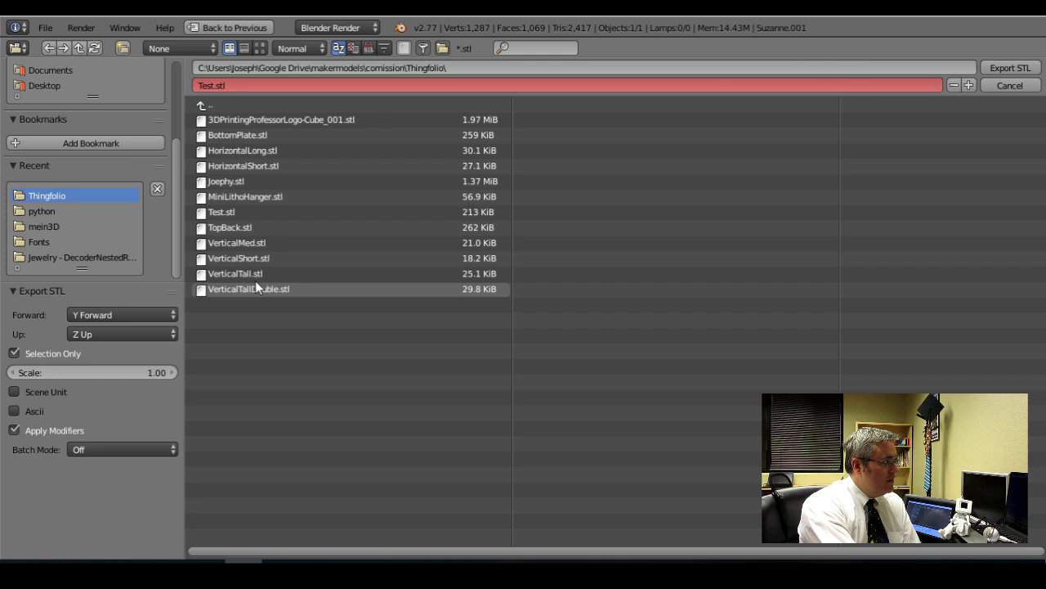
left_click(1011, 68)
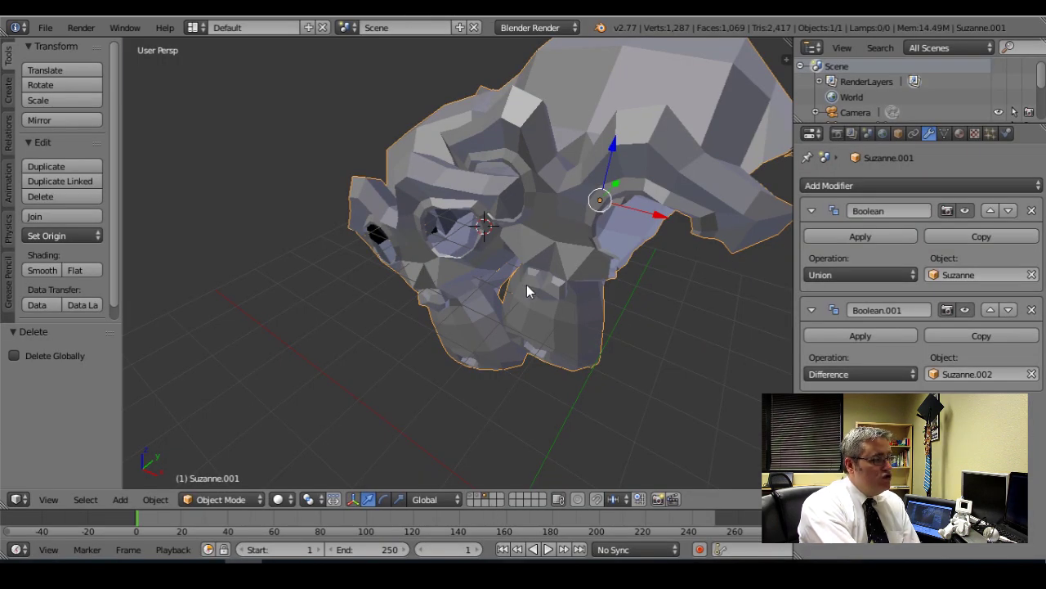
key("Delete")
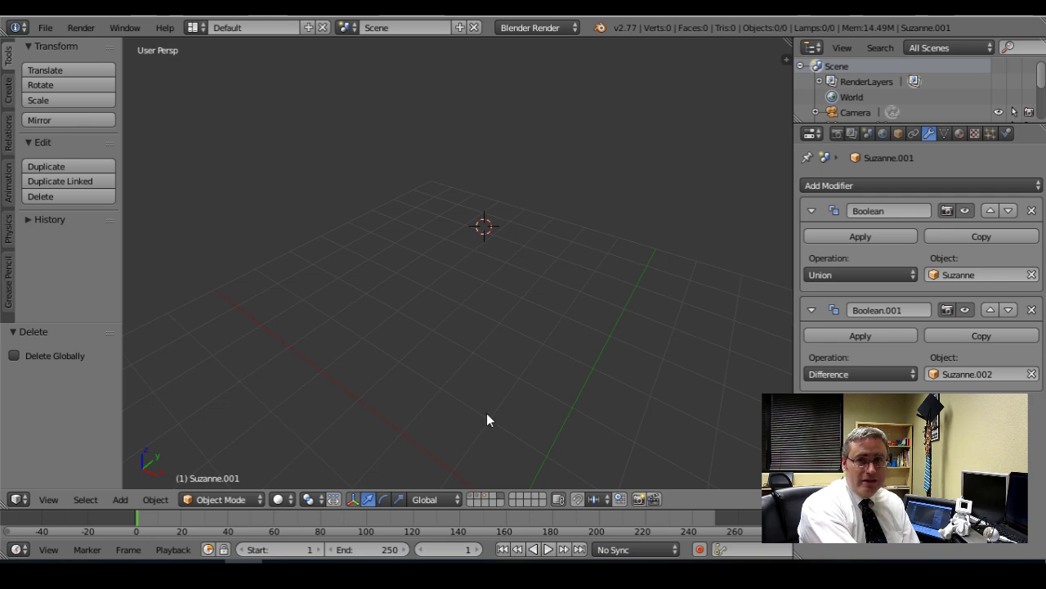
Import Test.stl back as one mesh of the merged monkey heads
left_click(47, 28)
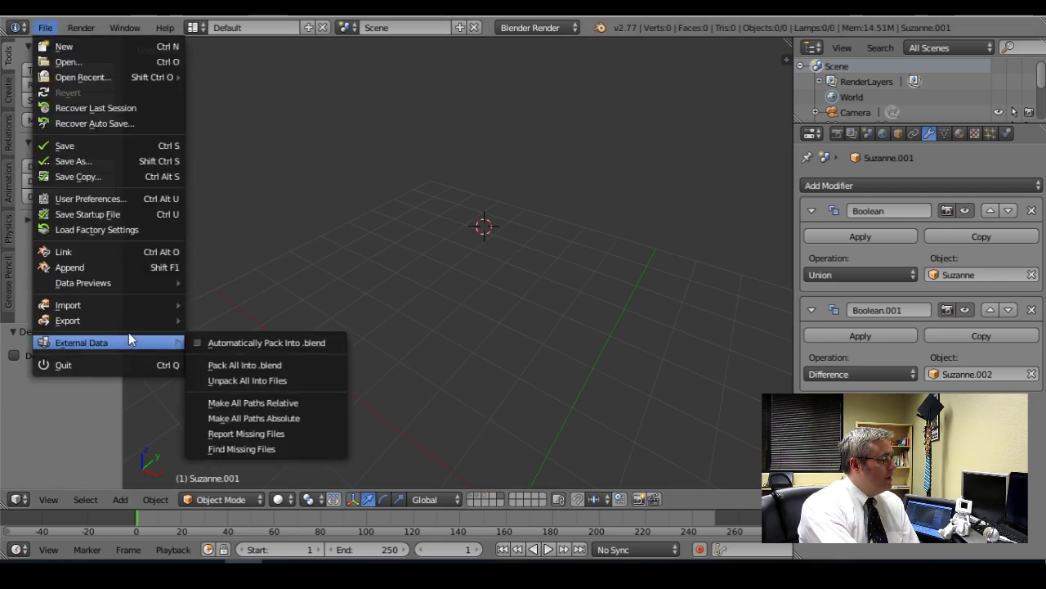
mouse_move(122, 304)
left_click(223, 412)
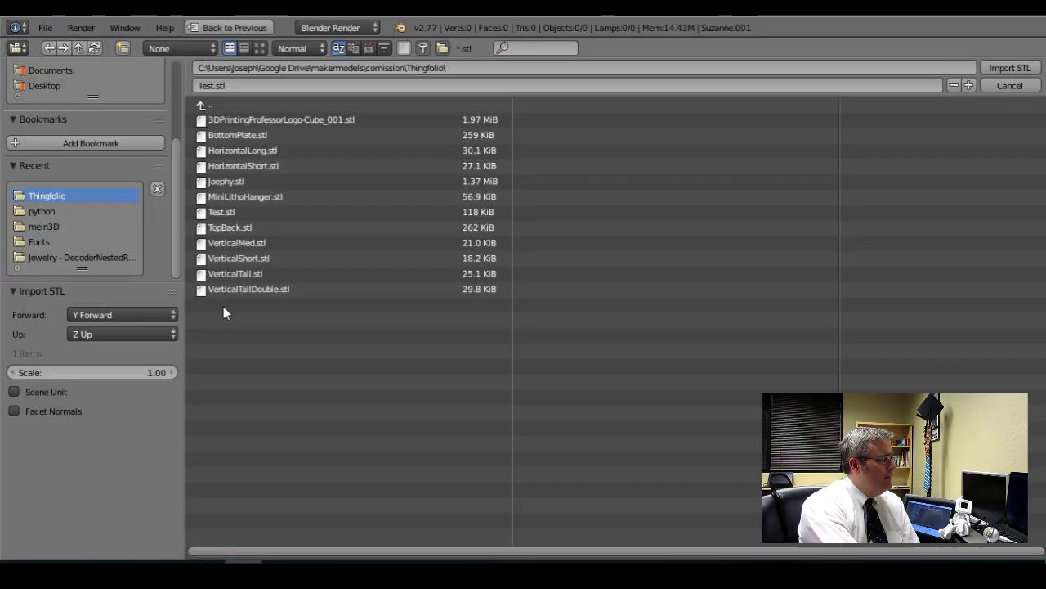
double_click(232, 216)
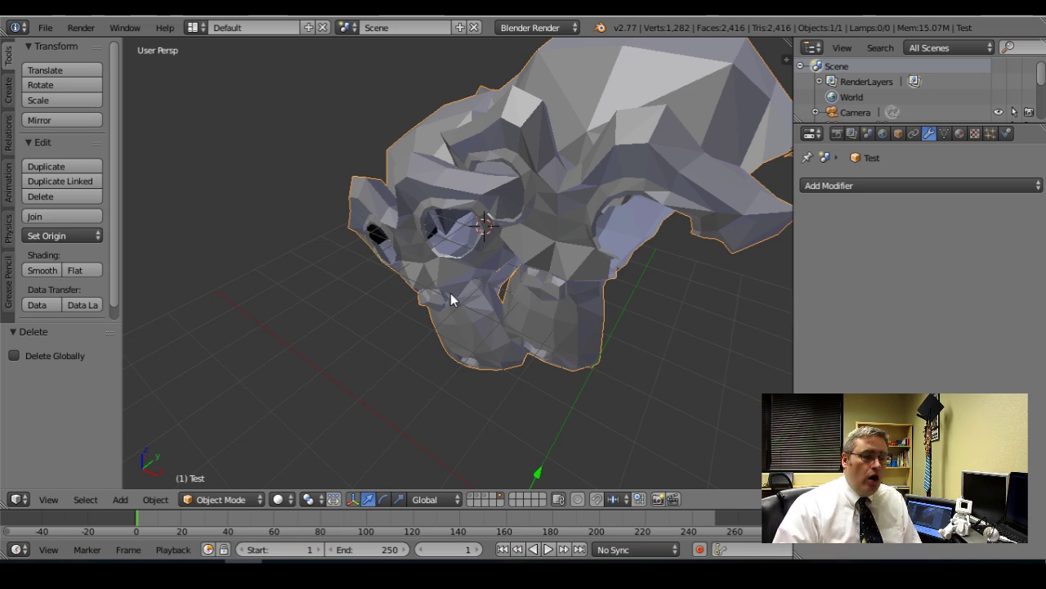
left_click(45, 27)
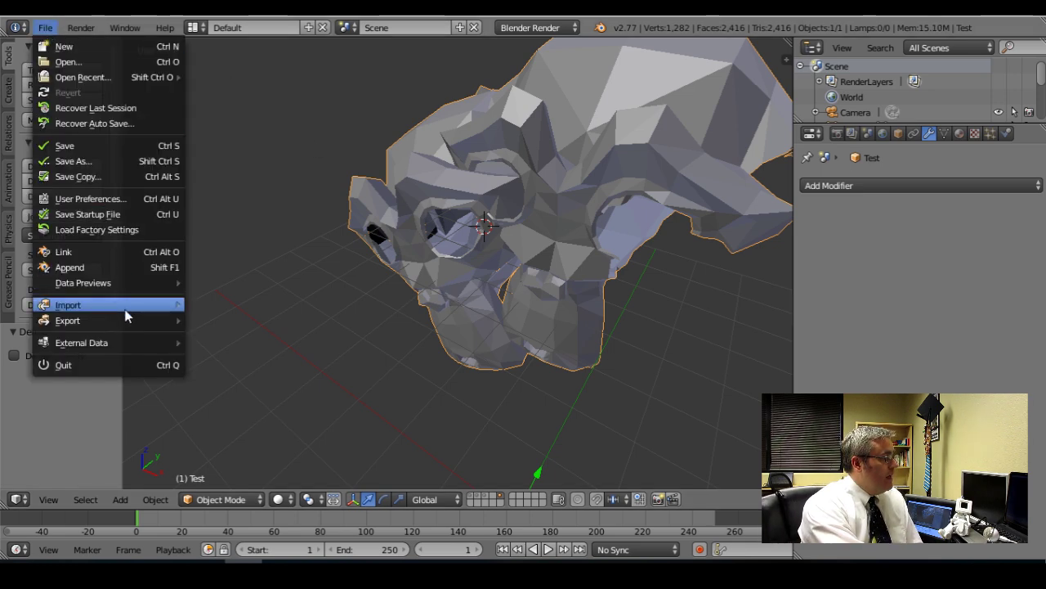
mouse_move(117, 320)
left_click(222, 427)
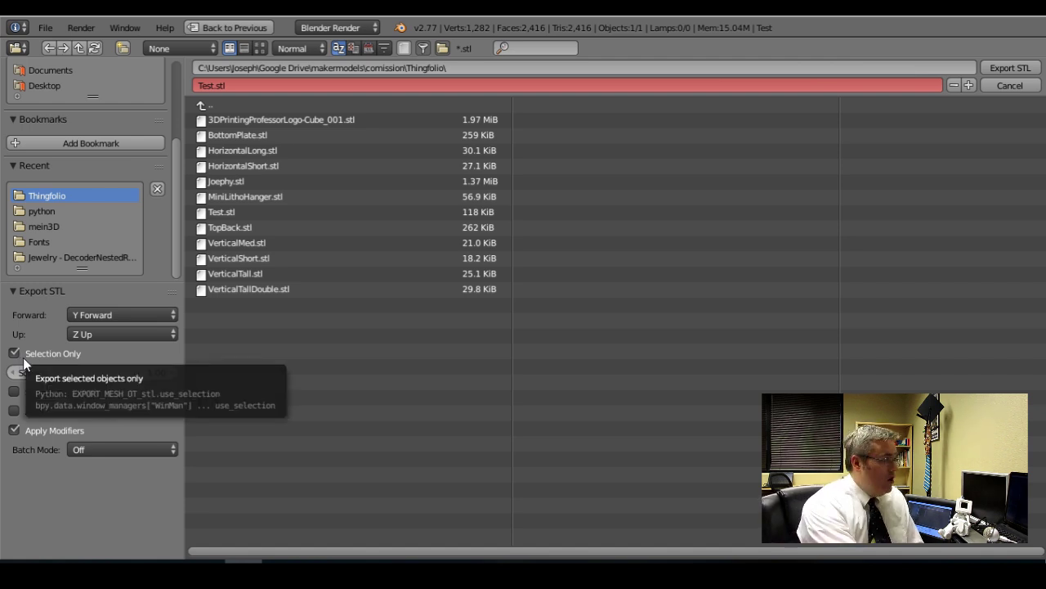
left_click(1030, 87)
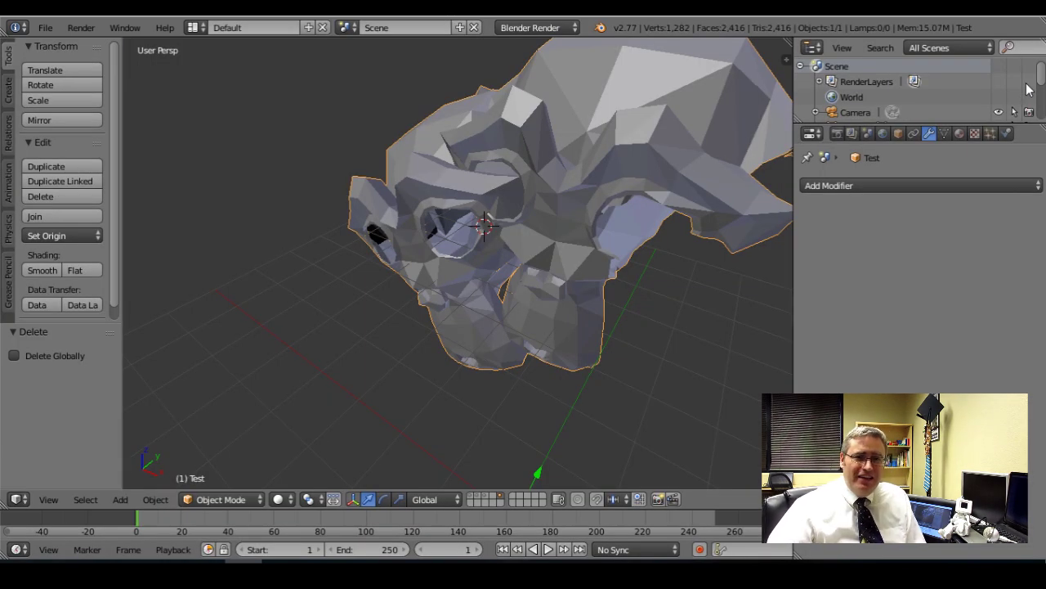